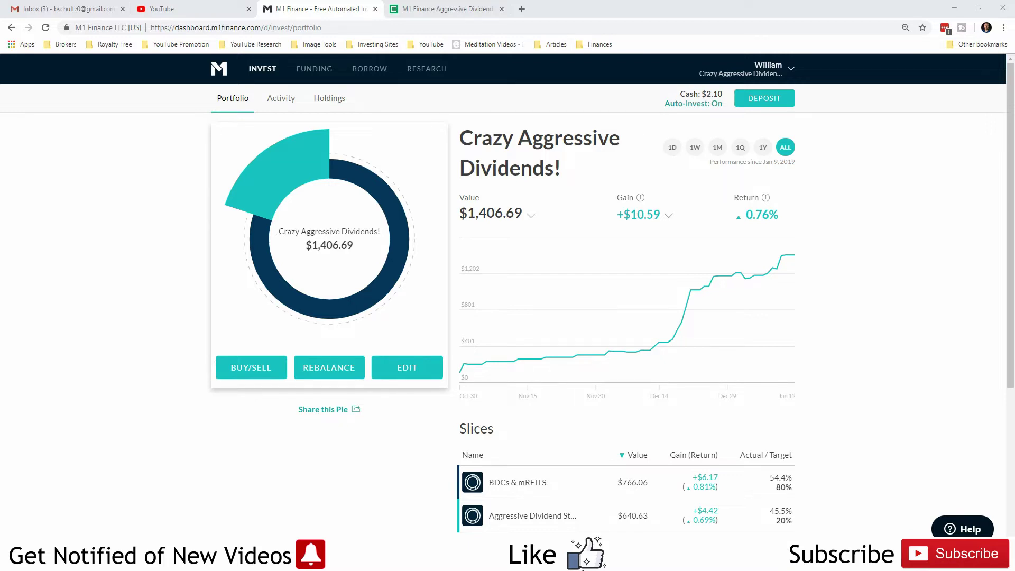
# Step: Open the Aggressive Dividend Stocks slice, valued at $640.63 with a $4.42 gain
pyautogui.moveTo(686, 317)
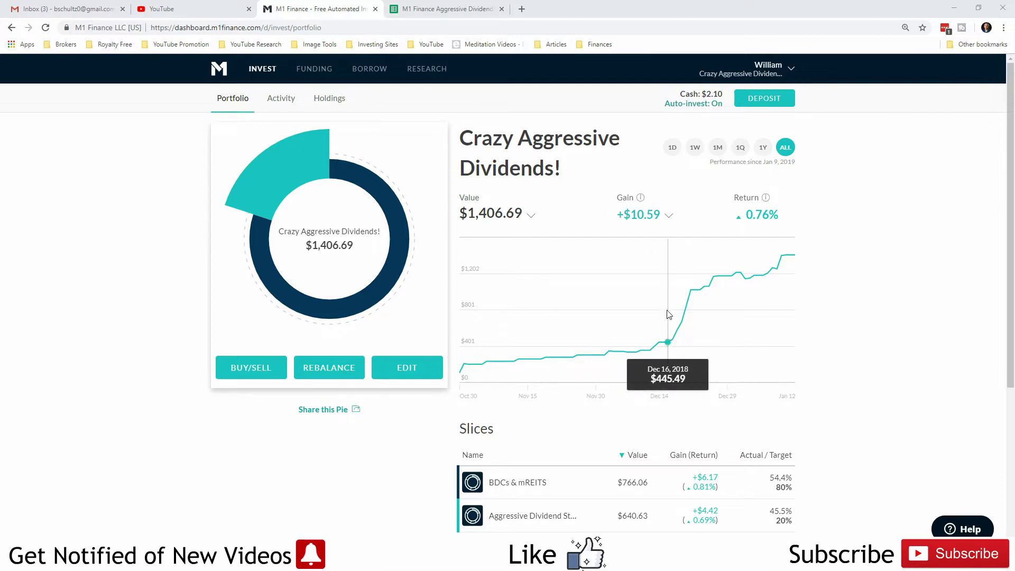
pyautogui.click(521, 513)
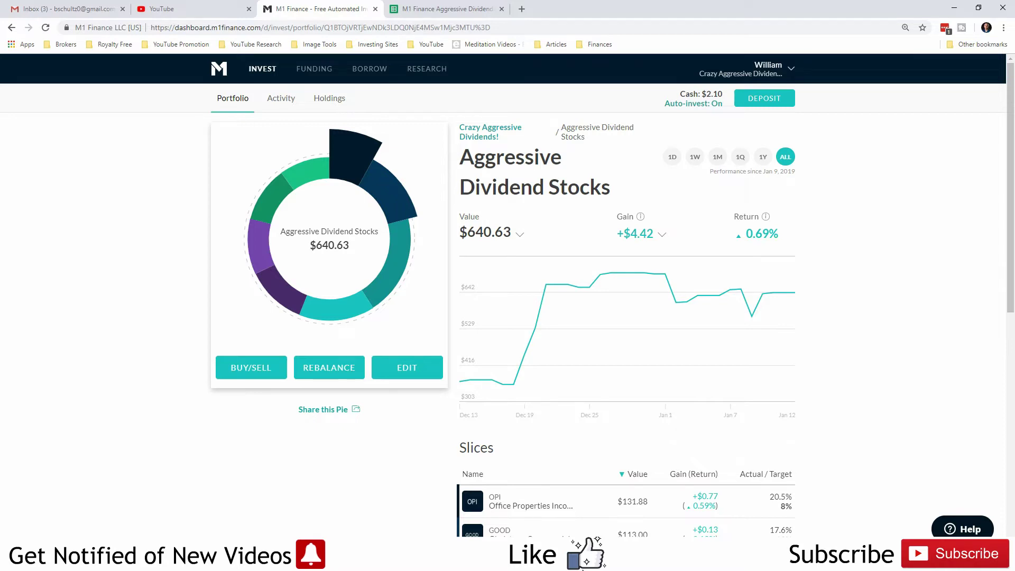
# Step: Scroll the Aggressive Dividend Stocks holdings, go back to the main pie, then reopen that slice
pyautogui.moveTo(389, 201)
pyautogui.scroll(-2, 660, 509)
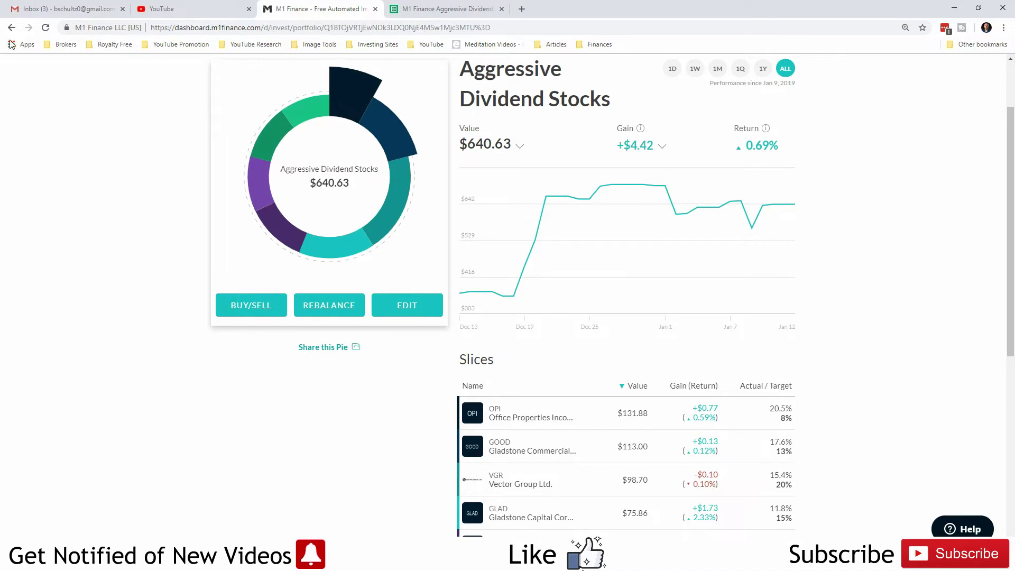
pyautogui.click(11, 27)
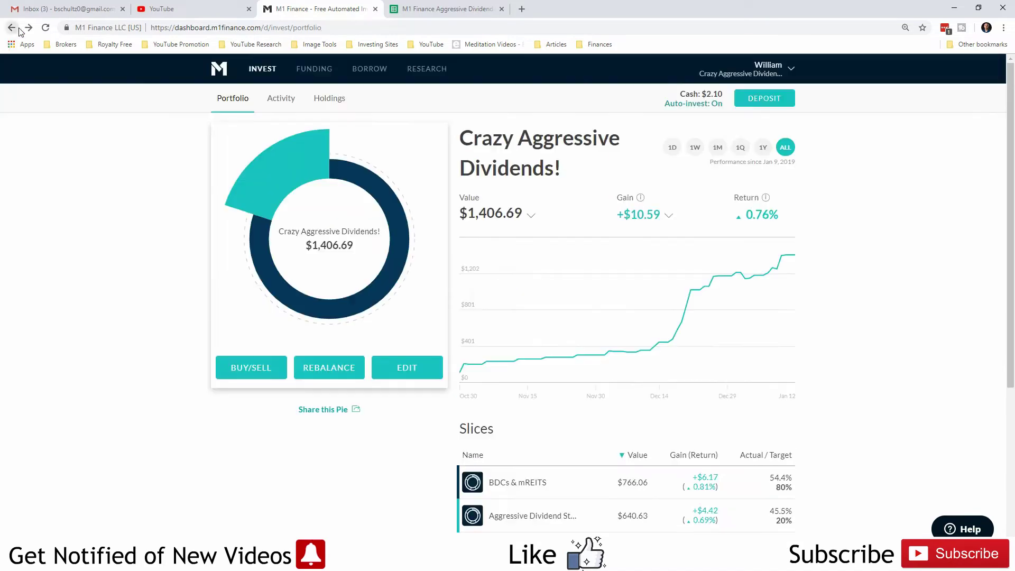
pyautogui.click(581, 521)
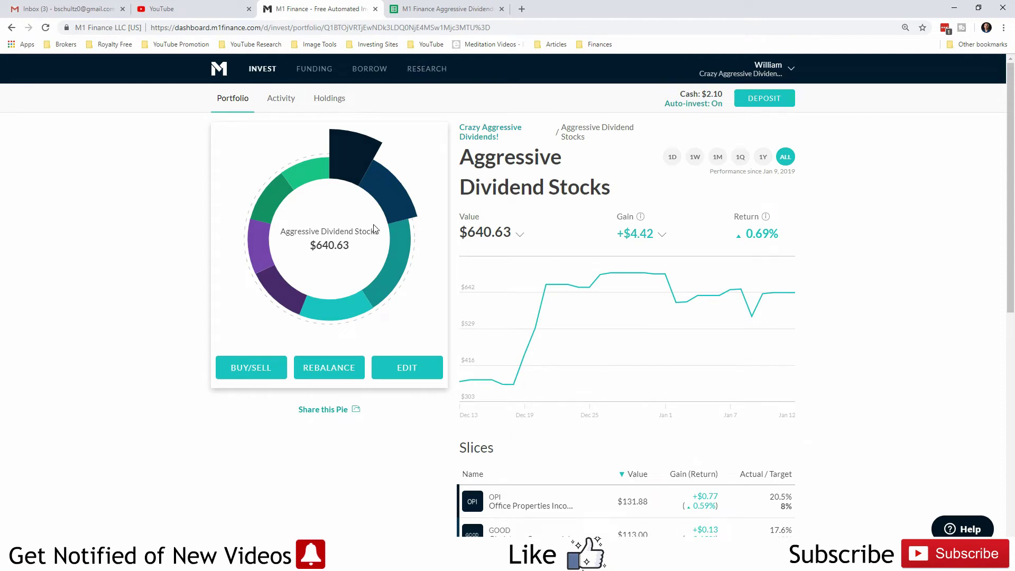
pyautogui.moveTo(414, 244)
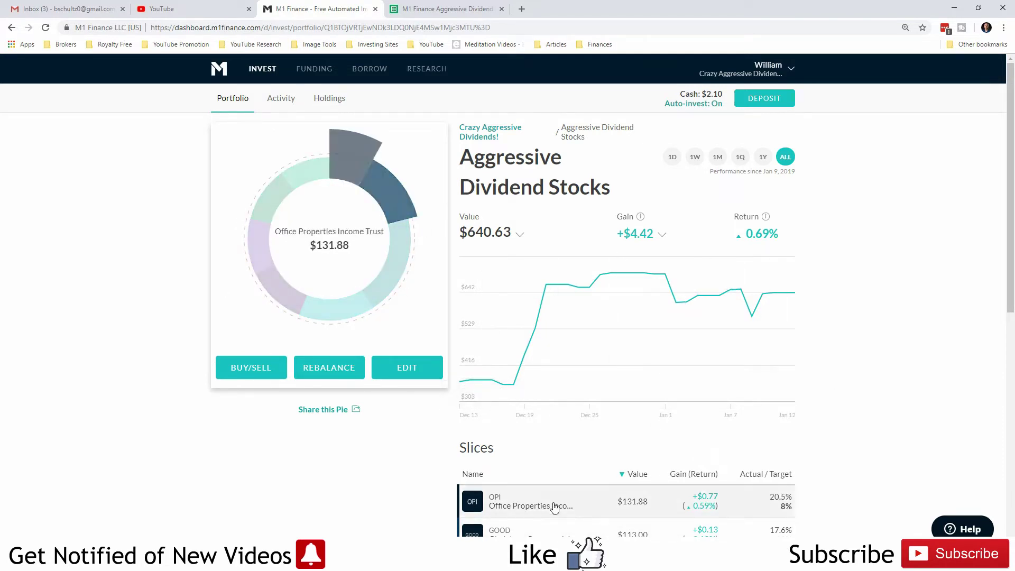
pyautogui.hotkey('alt', 'Left')
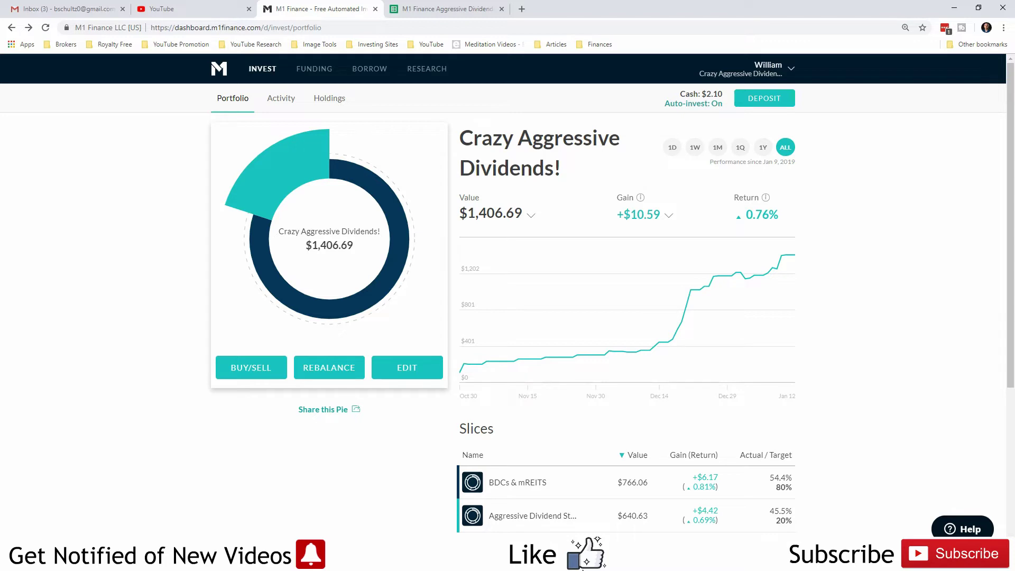
pyautogui.click(562, 516)
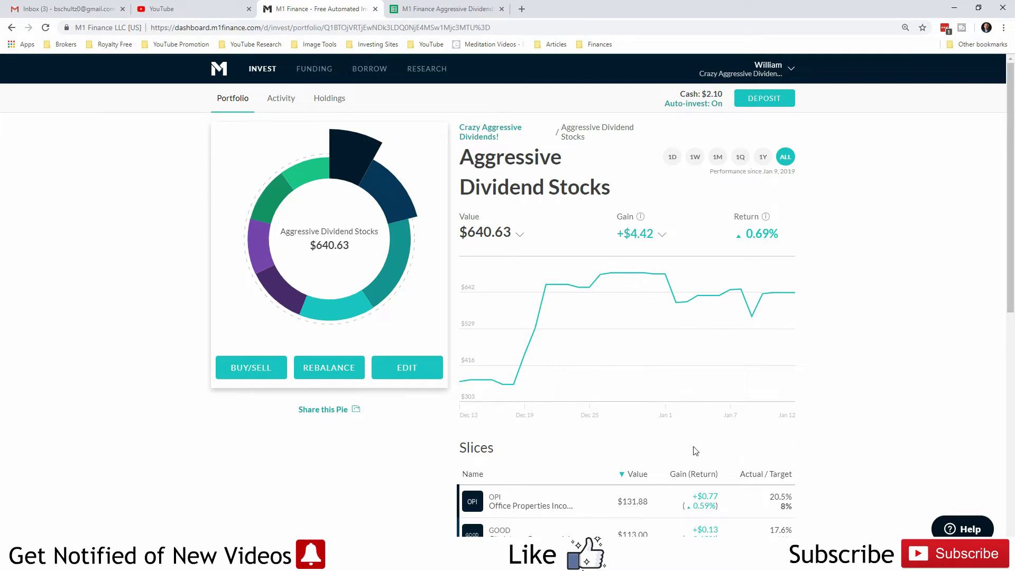
pyautogui.scroll(-5, 595, 461)
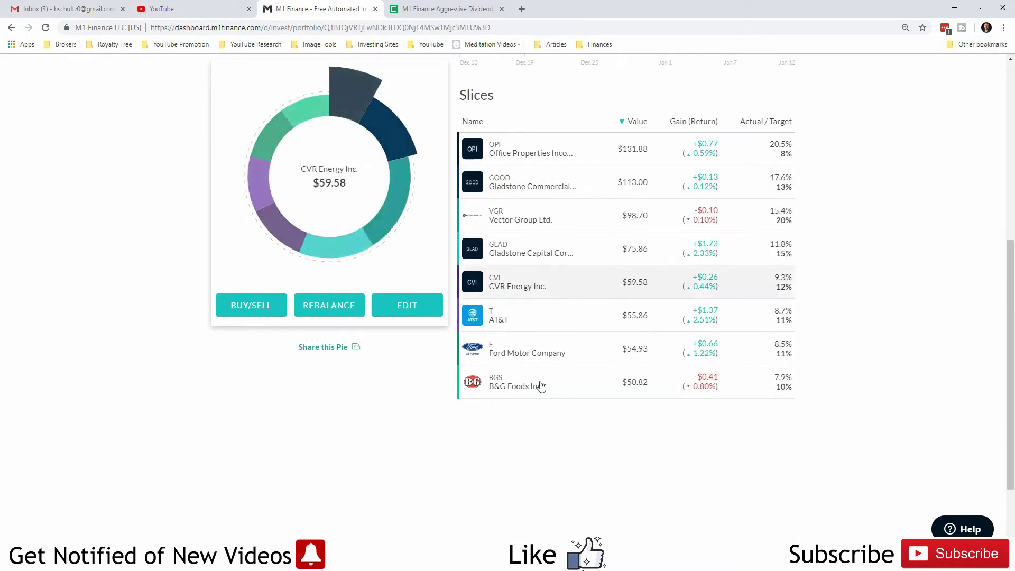
pyautogui.scroll(2, 602, 307)
pyautogui.scroll(-5, 607, 302)
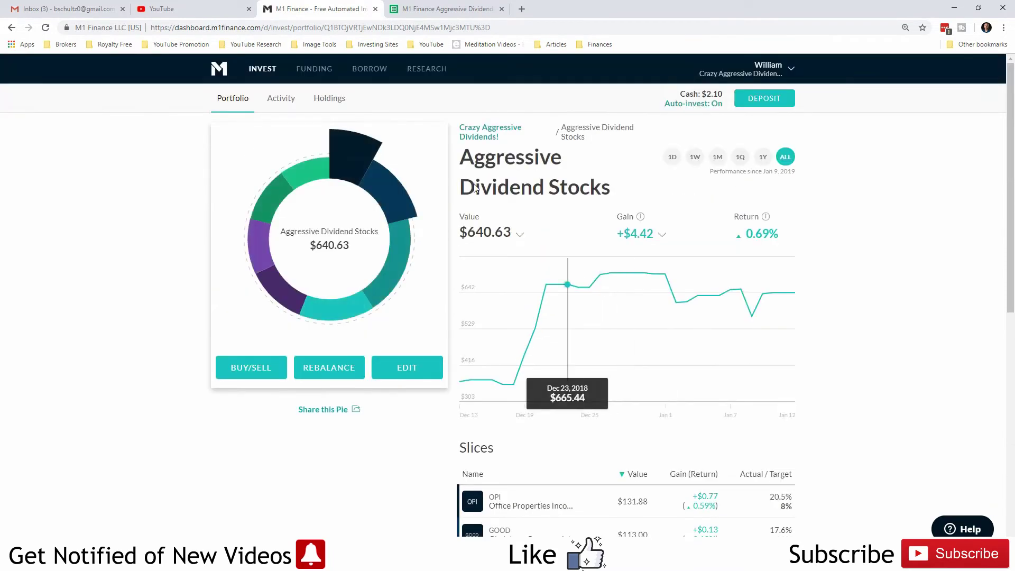
pyautogui.click(233, 99)
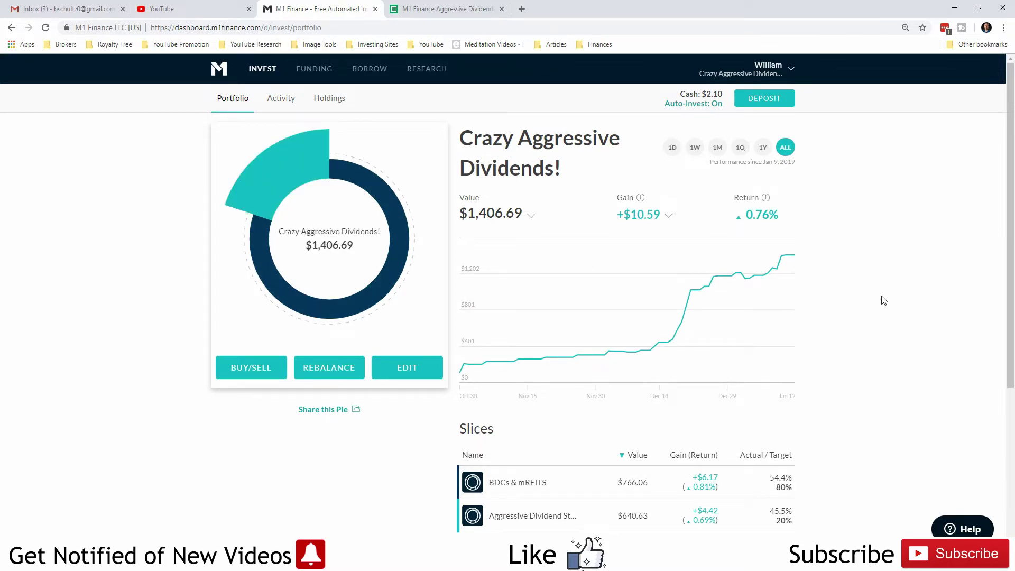
pyautogui.click(573, 494)
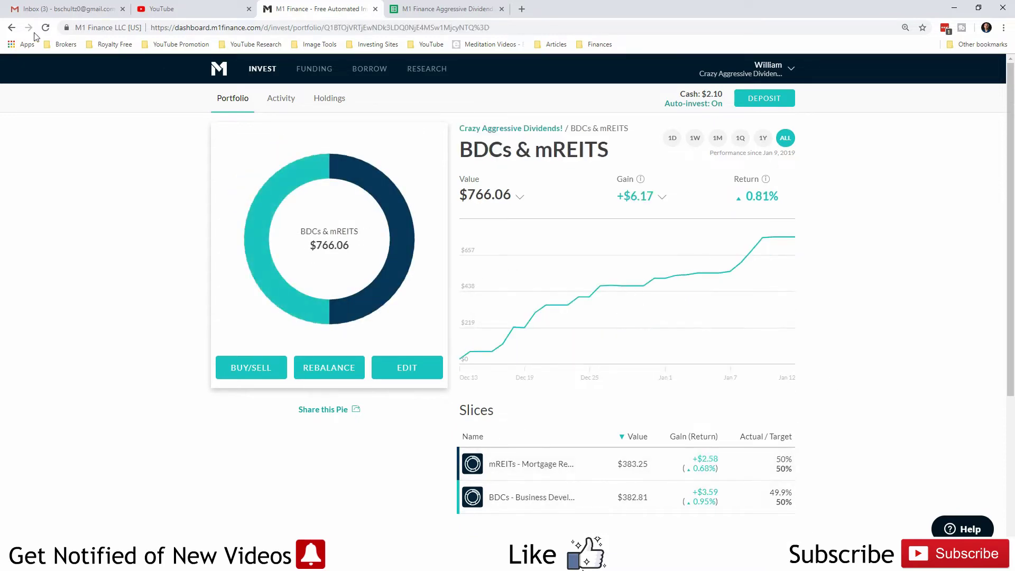
# Step: Show the top-level pie's market-gain/dividend split, then view the tracker's 2019 Dividends sheet
pyautogui.click(11, 28)
pyautogui.click(518, 515)
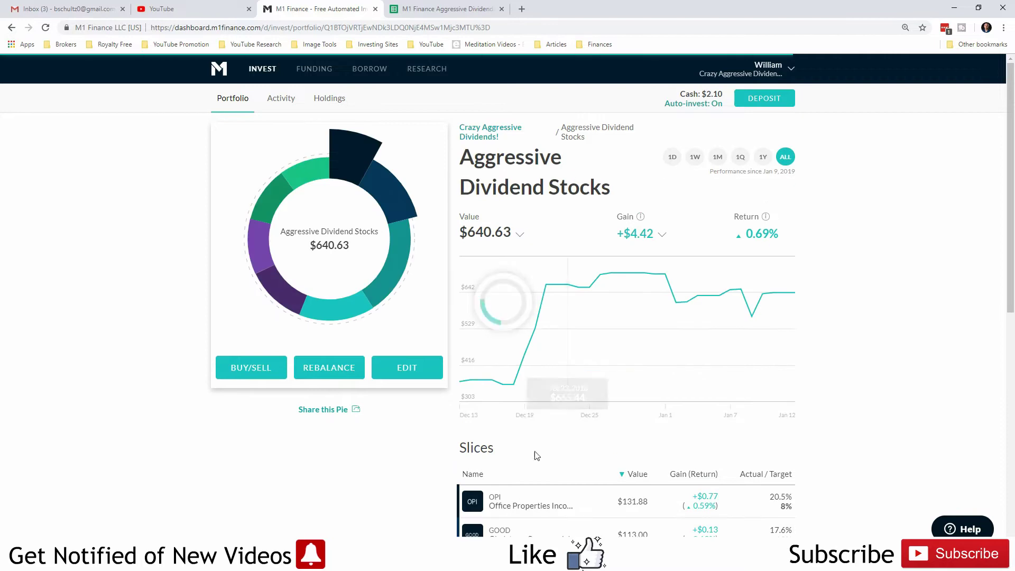
pyautogui.click(11, 27)
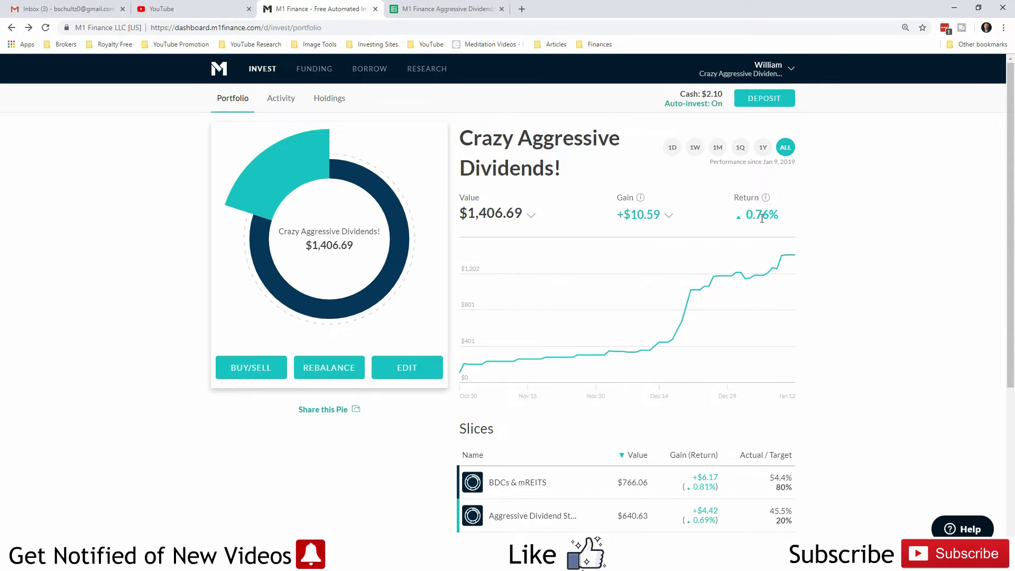
pyautogui.click(668, 219)
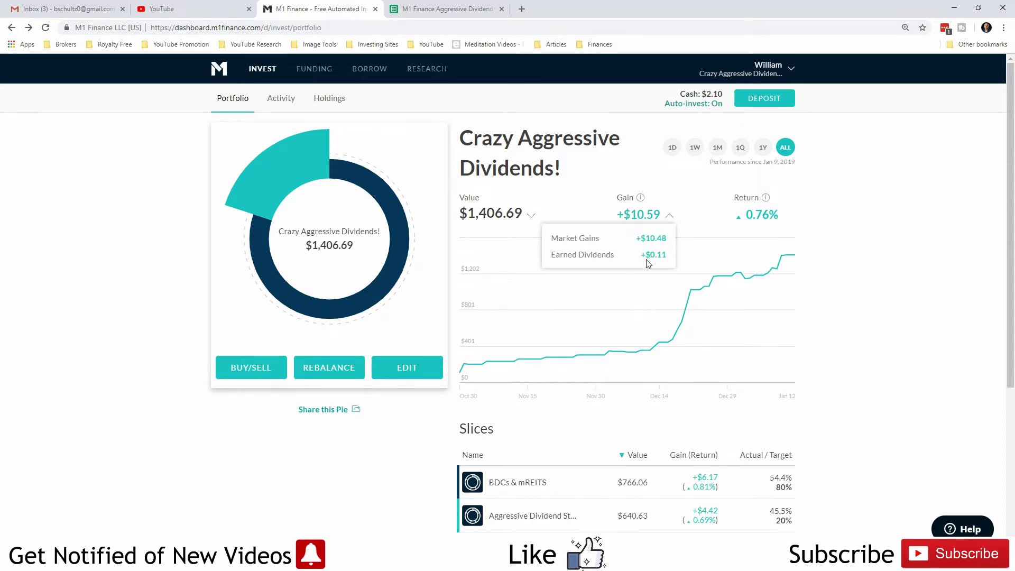
pyautogui.click(398, 10)
pyautogui.click(236, 535)
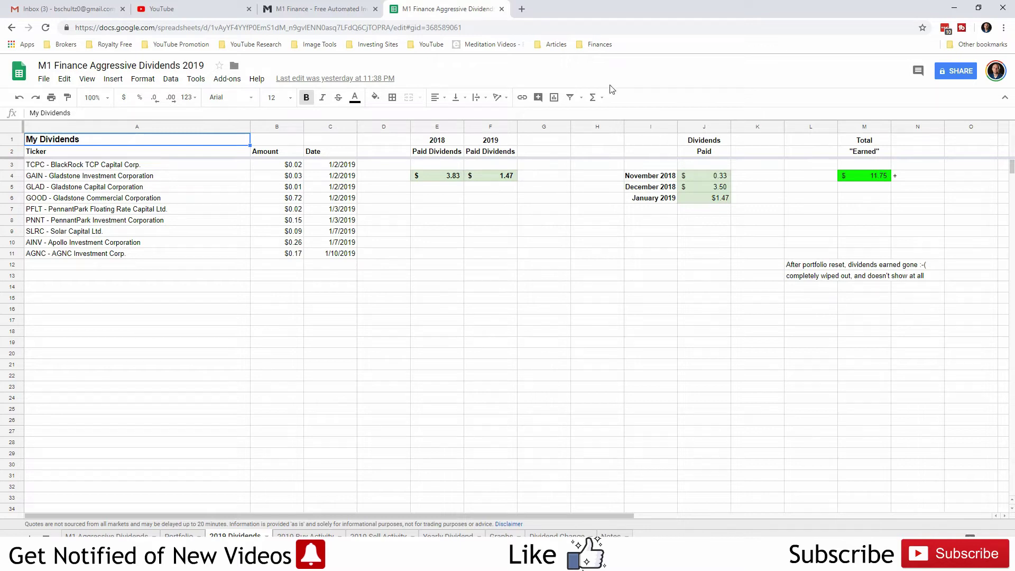
pyautogui.click(323, 8)
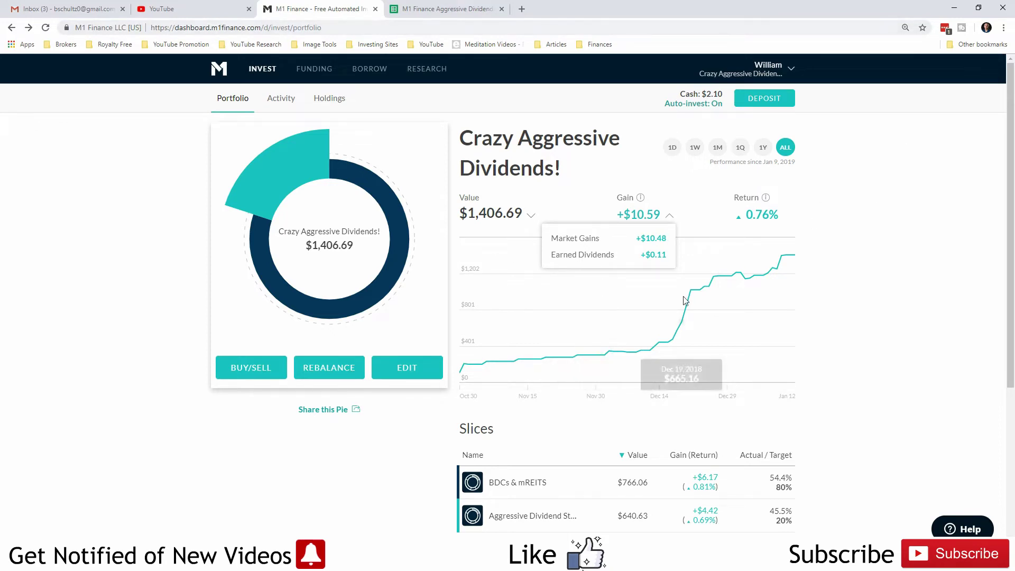
pyautogui.hotkey('ctrl', 'Tab')
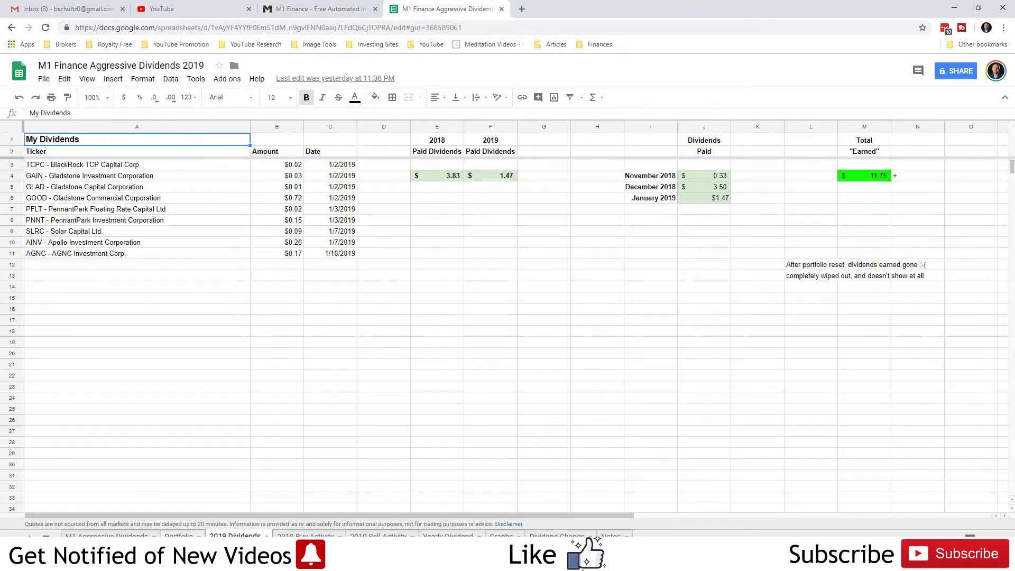
pyautogui.click(178, 535)
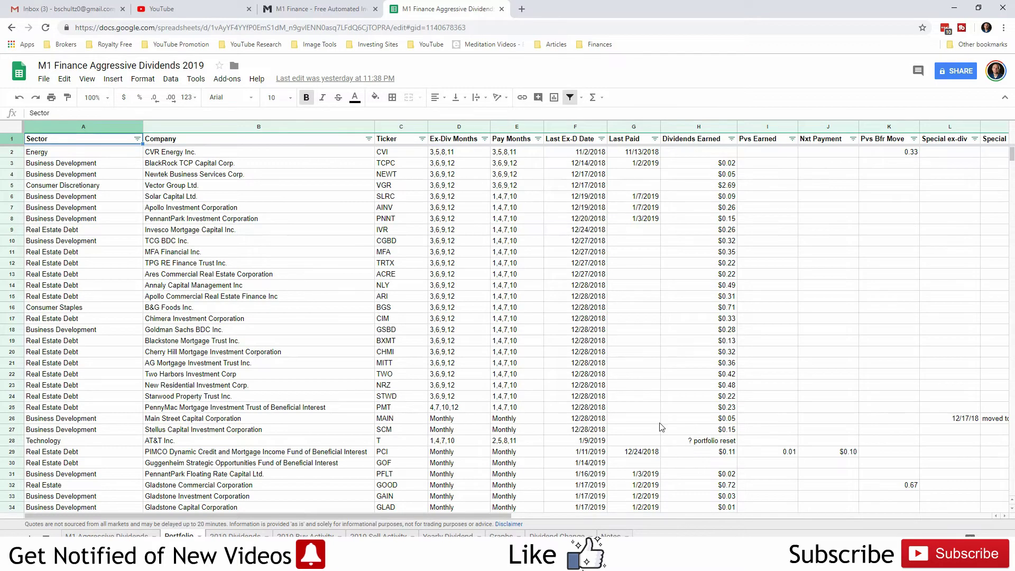
# Step: Inspect AT&T's ex-dividend date in F28 and the reset note in H28, then return to M1
pyautogui.click(574, 442)
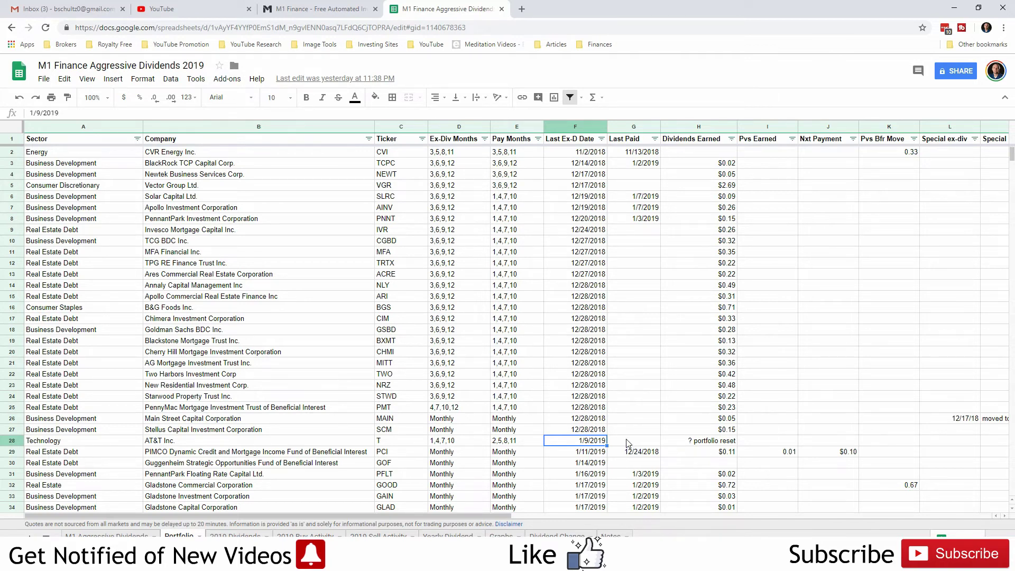
pyautogui.click(734, 440)
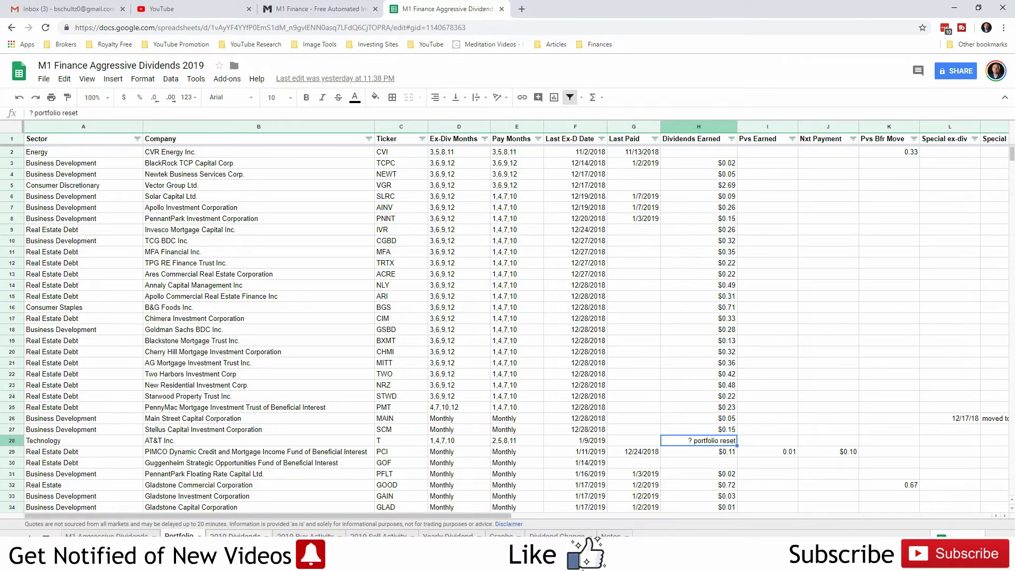
pyautogui.click(236, 535)
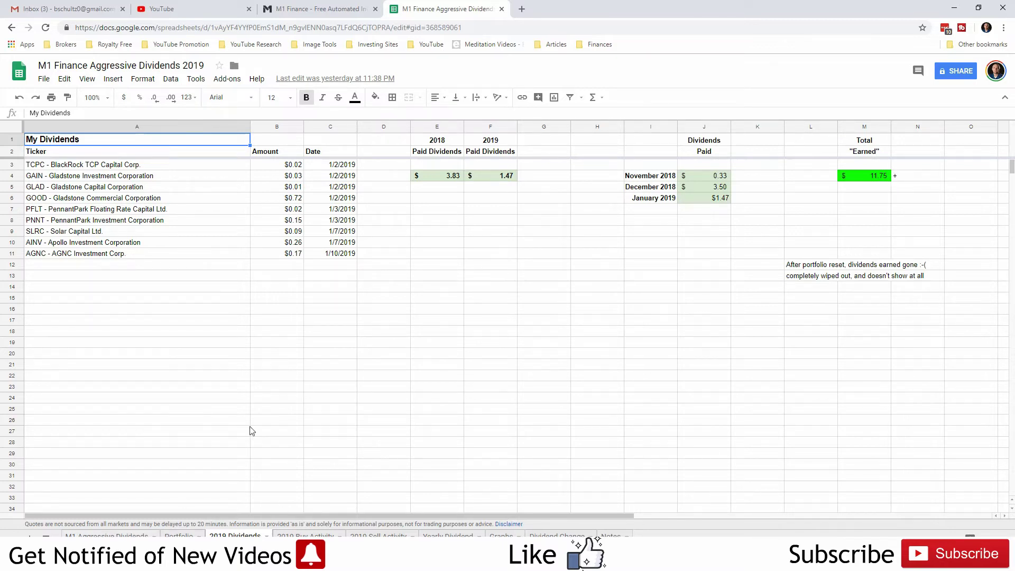
pyautogui.click(318, 9)
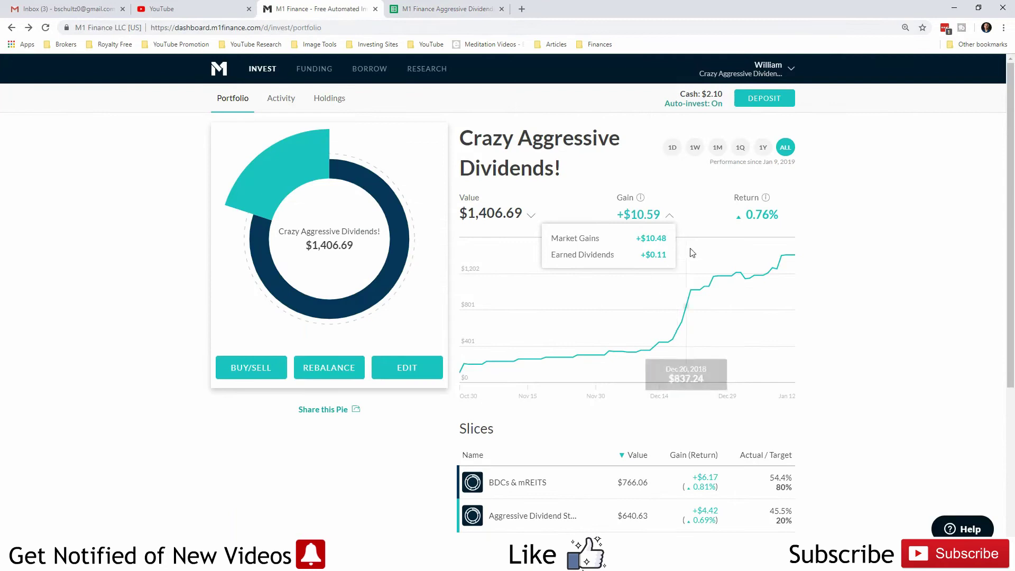
# Step: Open the Aggressive Dividend Stocks sub-pie and toggle its gain breakdown
pyautogui.click(244, 182)
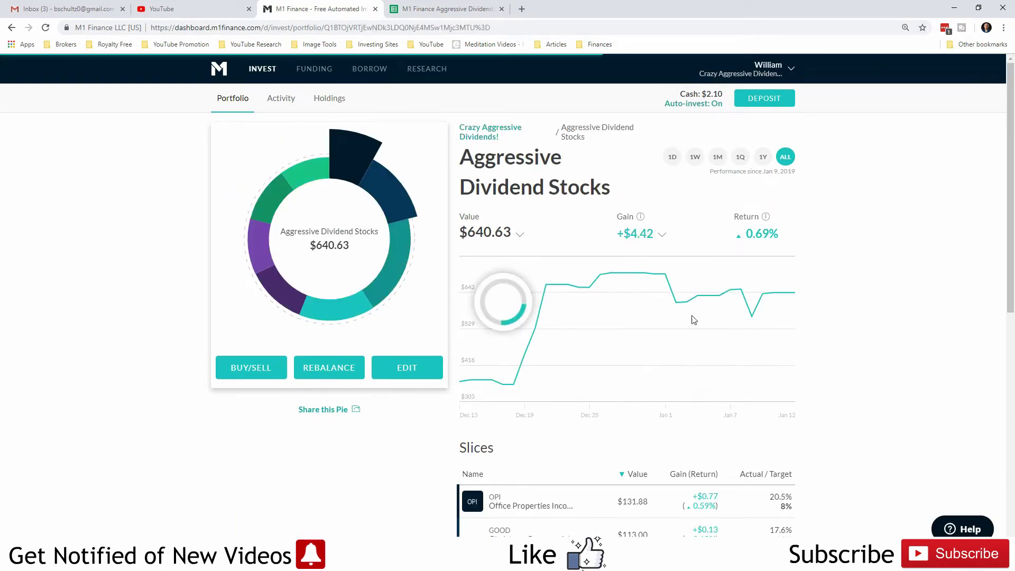
pyautogui.click(663, 234)
pyautogui.click(635, 301)
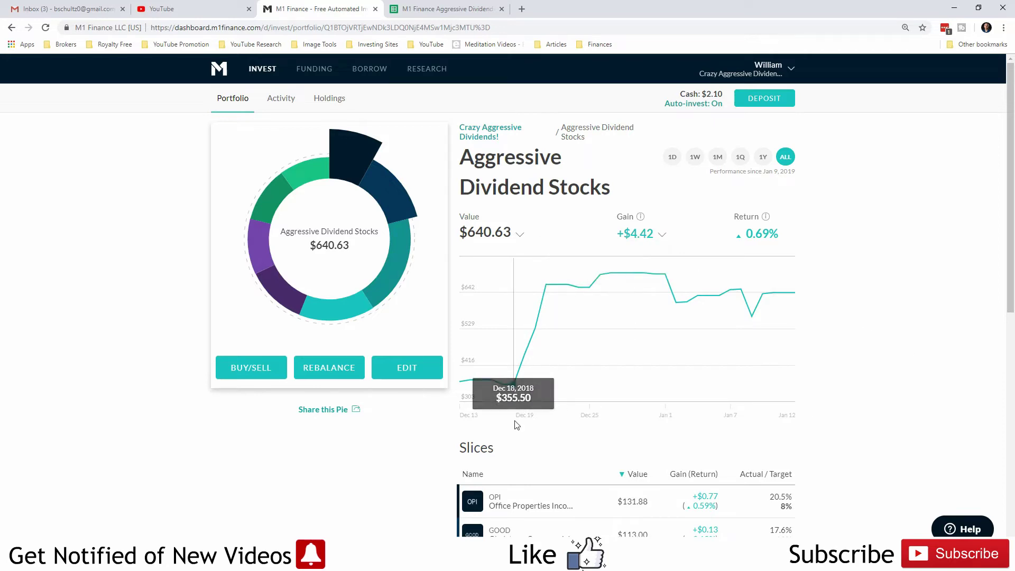
pyautogui.scroll(-7, 516, 357)
pyautogui.scroll(7, 467, 279)
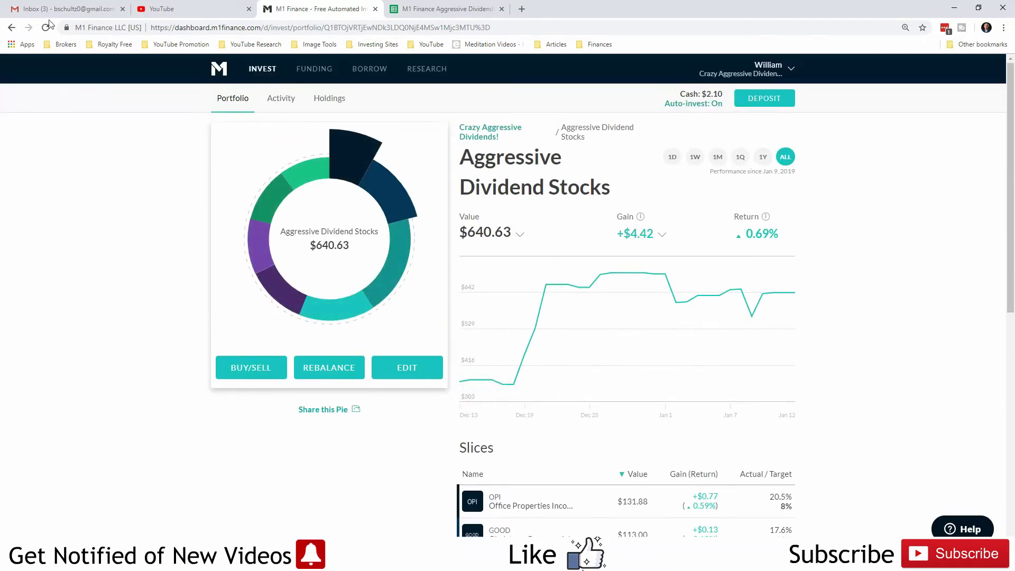
# Step: Show the parent pie's gain breakdown, then the Aggressive Dividend Stocks breakdown again
pyautogui.click(12, 27)
pyautogui.click(639, 214)
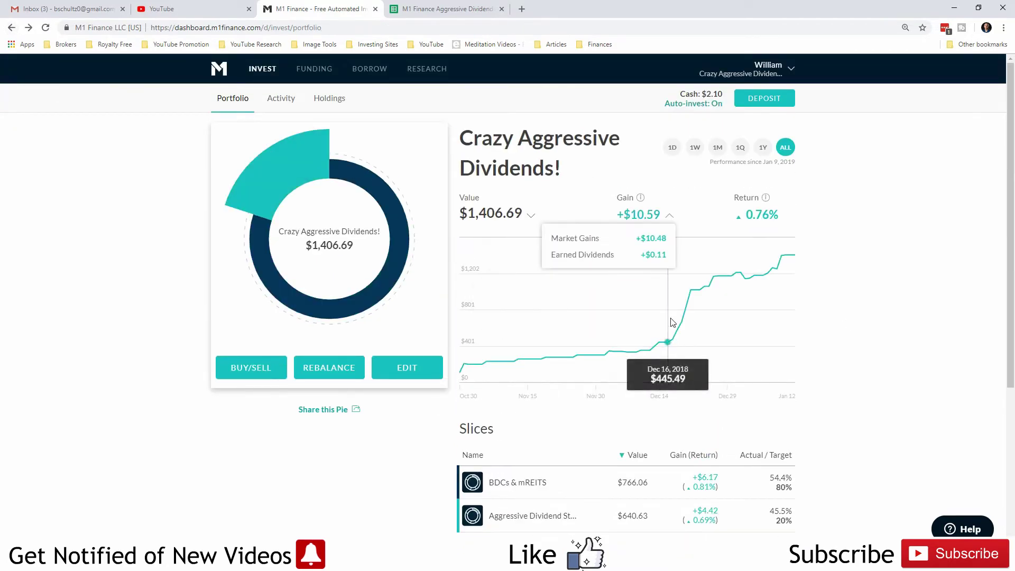
pyautogui.click(548, 522)
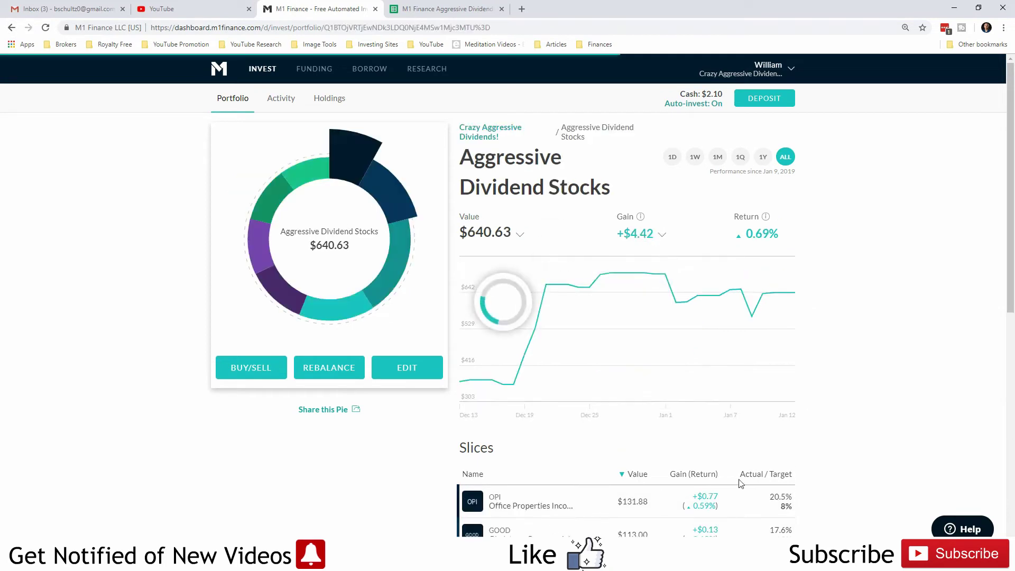
pyautogui.click(662, 234)
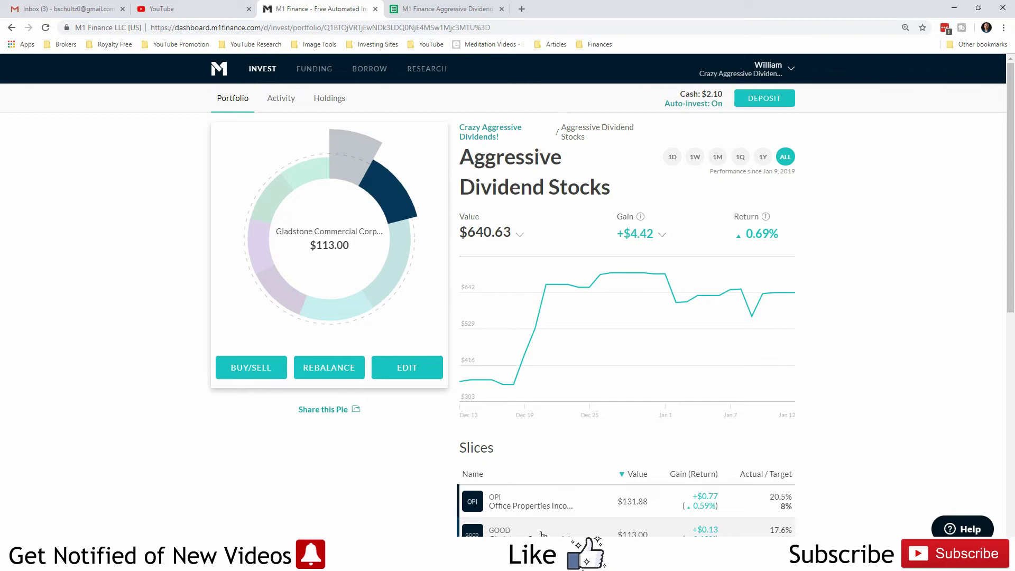
pyautogui.scroll(-5, 542, 535)
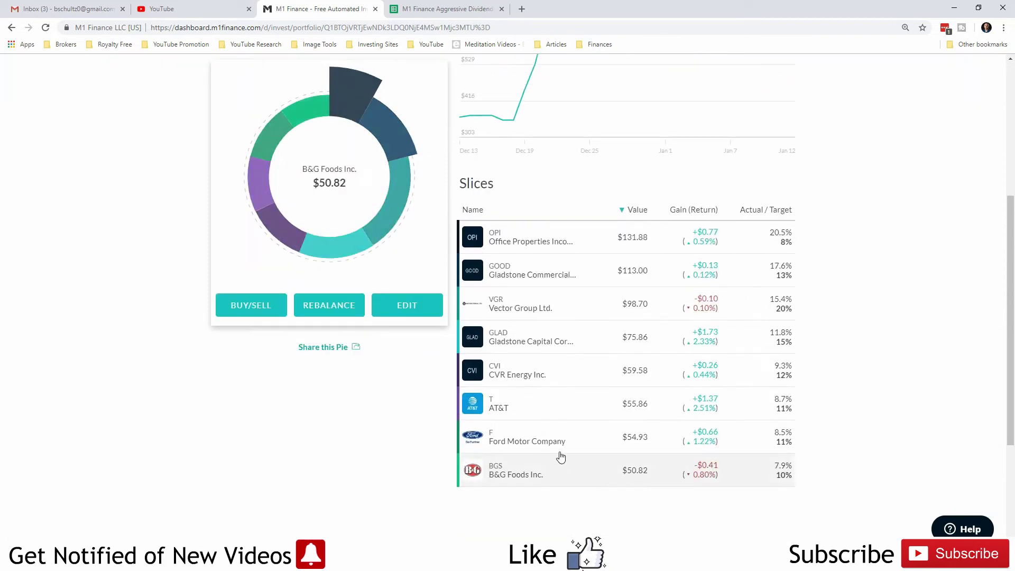
pyautogui.click(11, 28)
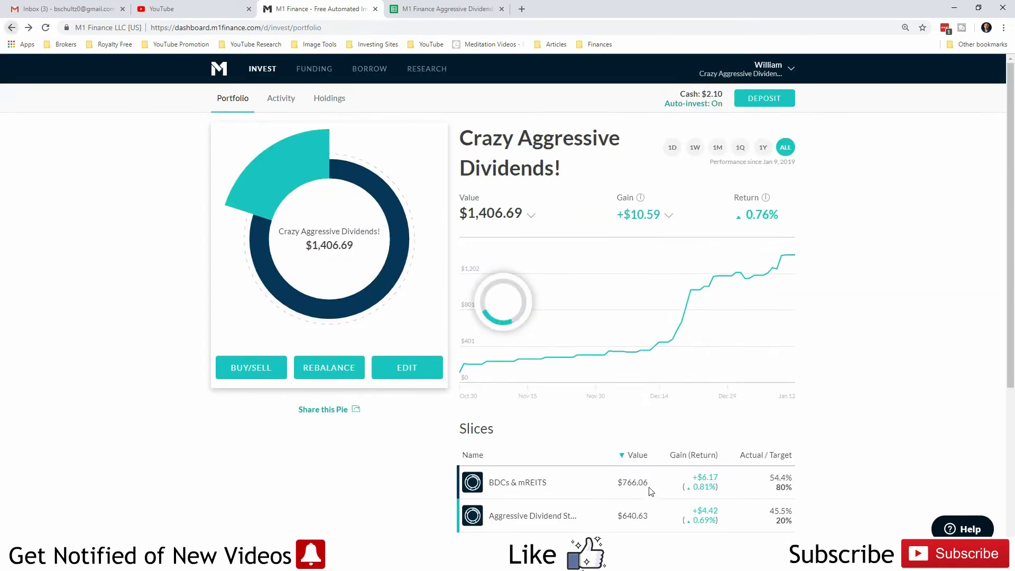
# Step: Check gain breakdowns for BDCs & mREITS and its mREITs slice, then return to the spreadsheet
pyautogui.click(547, 493)
pyautogui.click(665, 197)
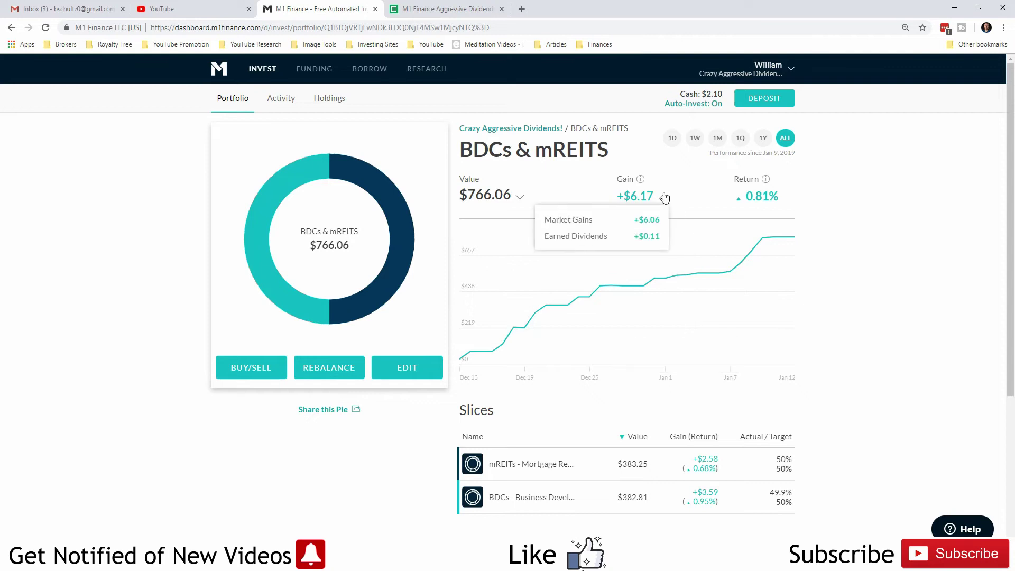
pyautogui.click(524, 465)
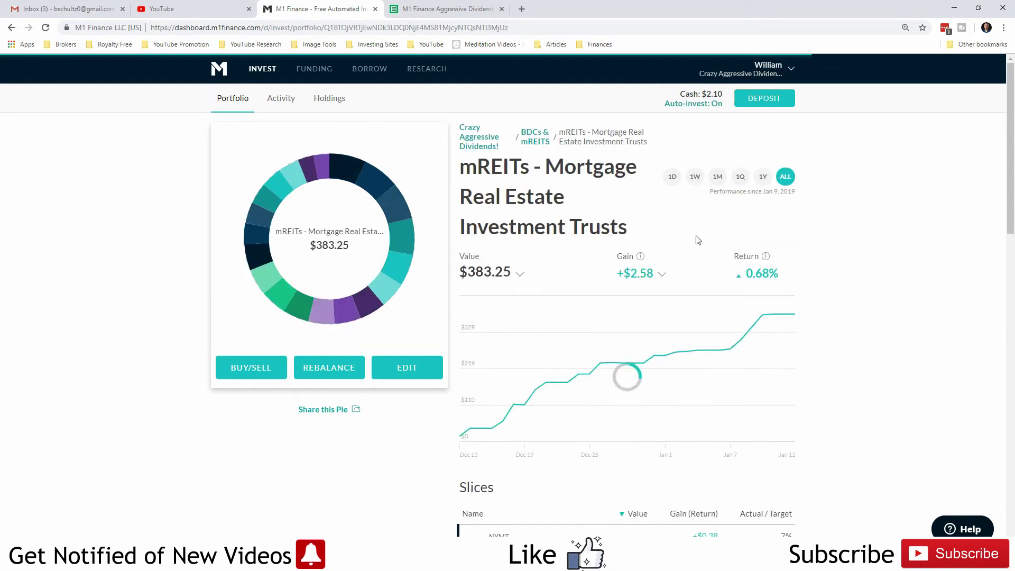
pyautogui.click(663, 274)
pyautogui.scroll(-3, 680, 331)
pyautogui.click(12, 28)
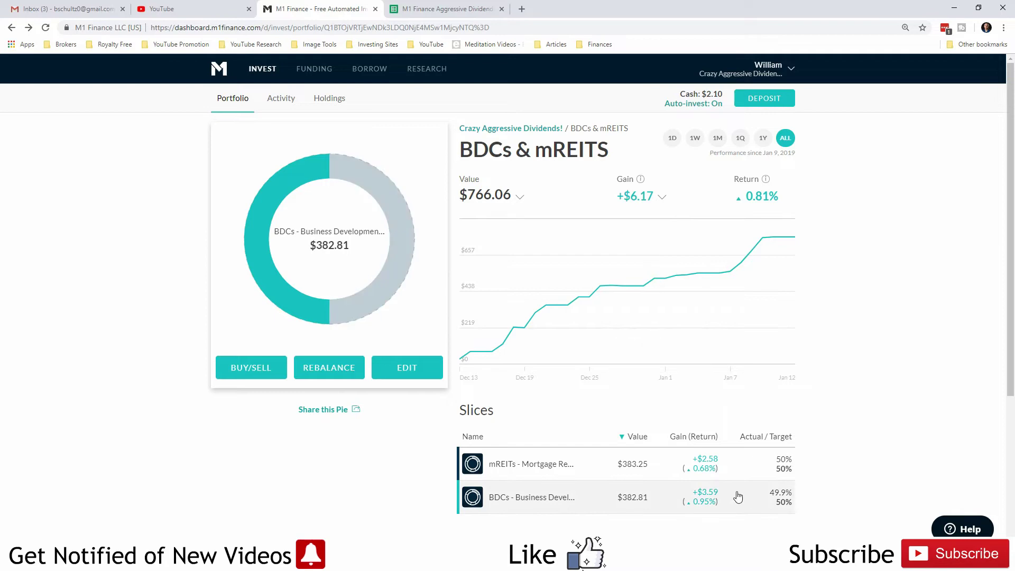
pyautogui.click(12, 28)
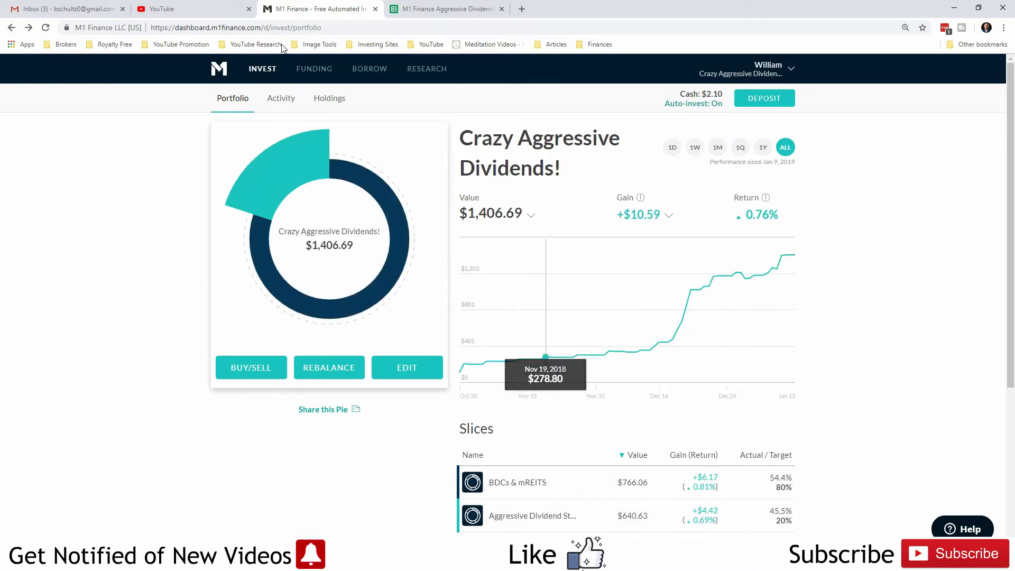
pyautogui.click(420, 9)
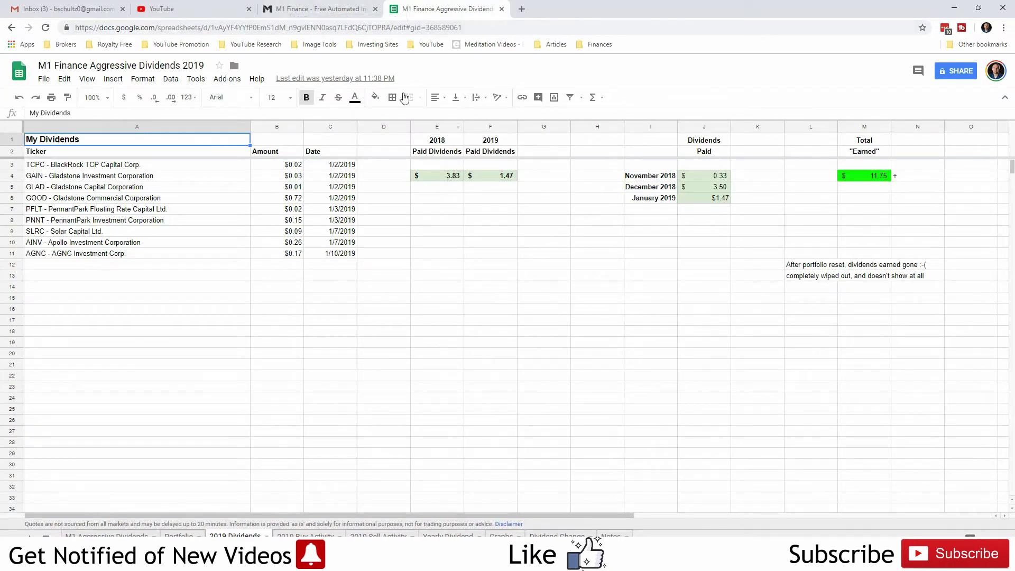
# Step: In Activity, review the Jan 8, 2019 entry's deposit transfer amount and individual buy trades
pyautogui.click(336, 9)
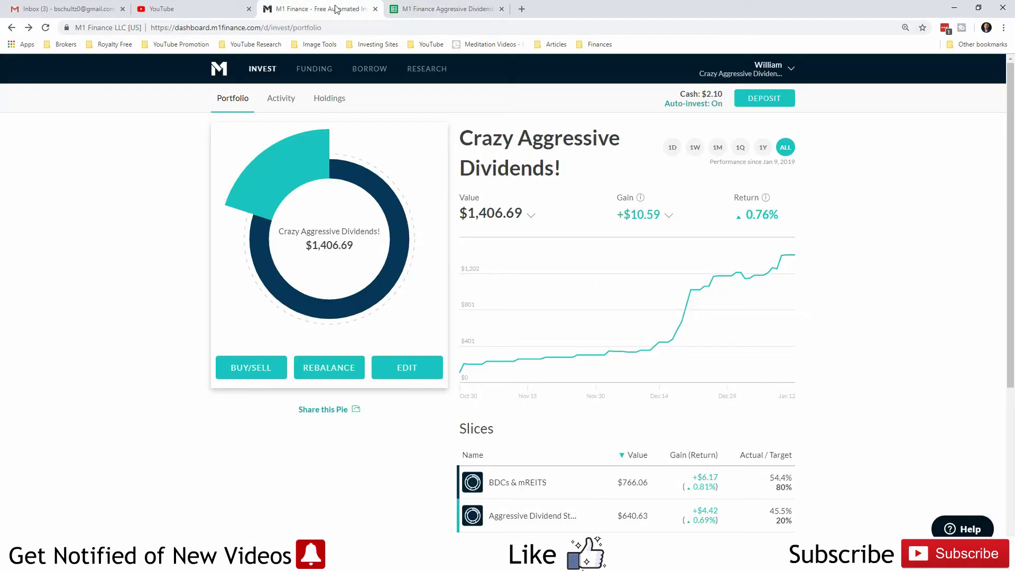
pyautogui.click(281, 98)
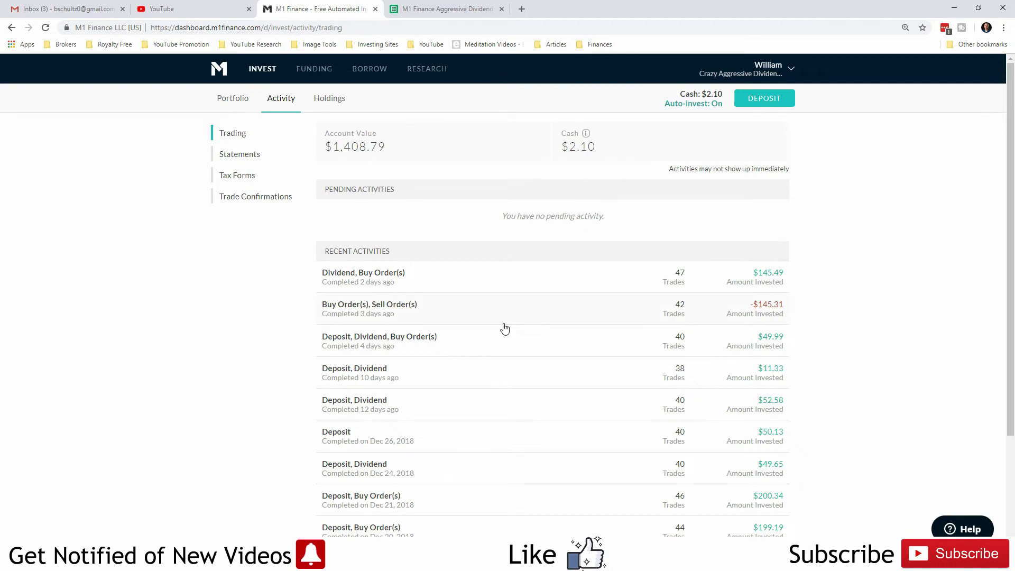
pyautogui.click(432, 331)
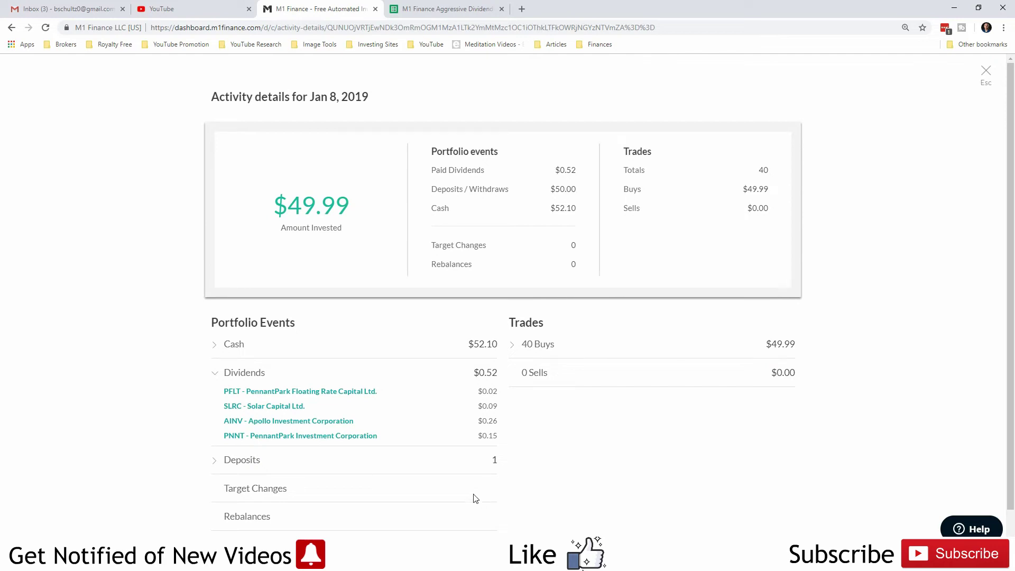
pyautogui.click(388, 460)
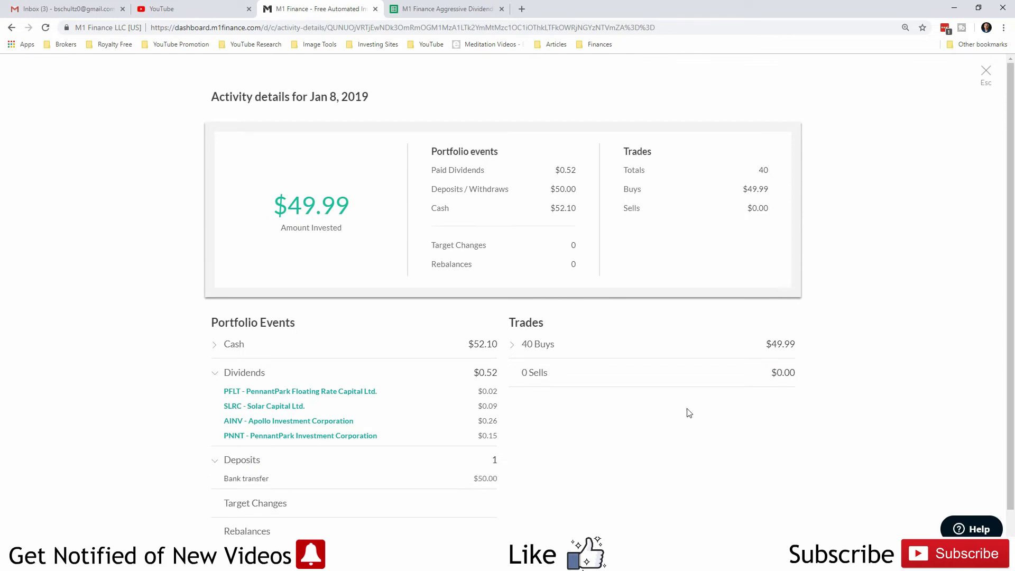
pyautogui.click(670, 349)
pyautogui.scroll(-10, 625, 433)
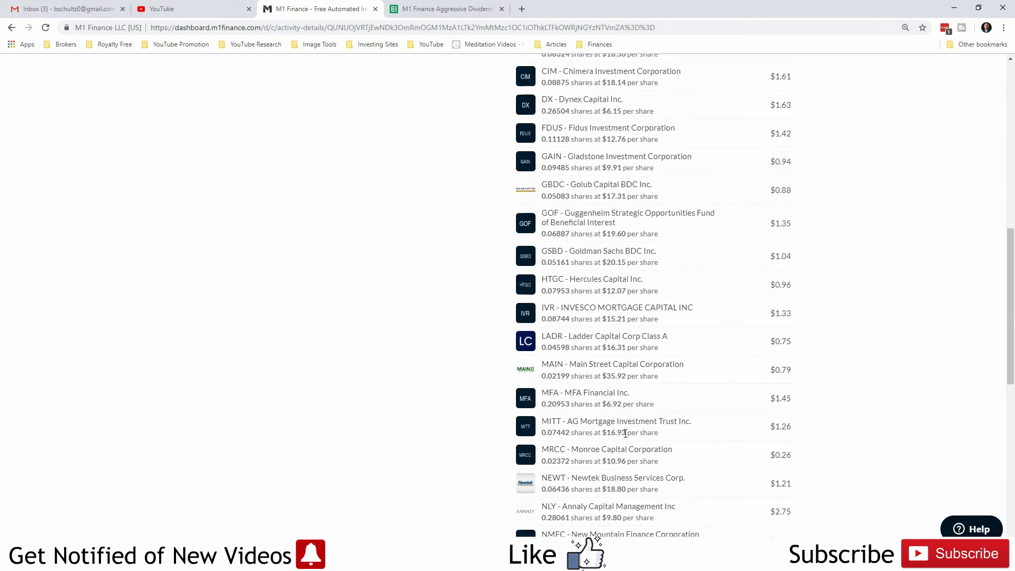
pyautogui.scroll(10, 626, 419)
pyautogui.click(986, 71)
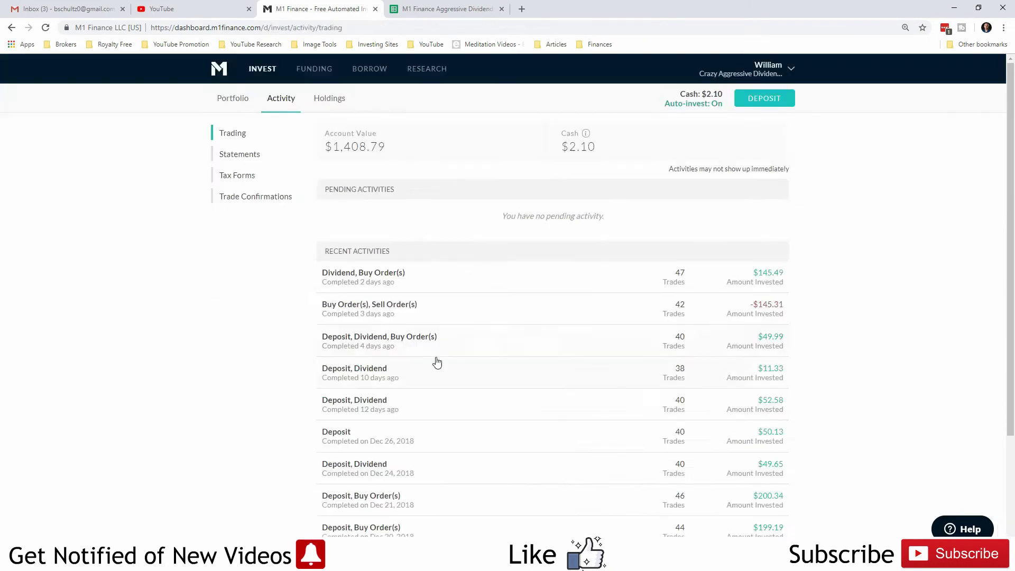
# Step: Review the Jan 9, 2019 activity's two sell trades and 40 buy trades
pyautogui.click(442, 318)
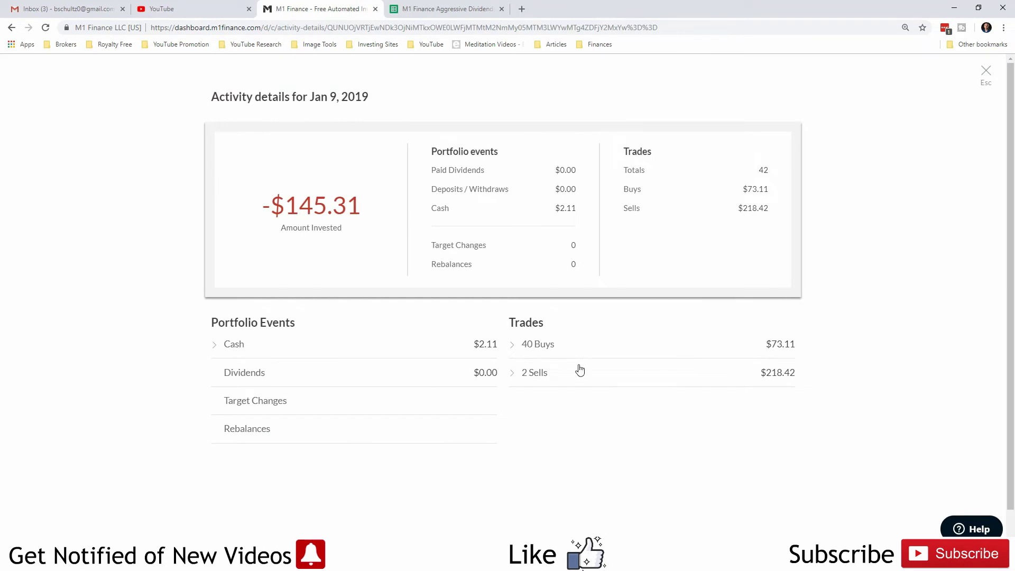
pyautogui.click(581, 375)
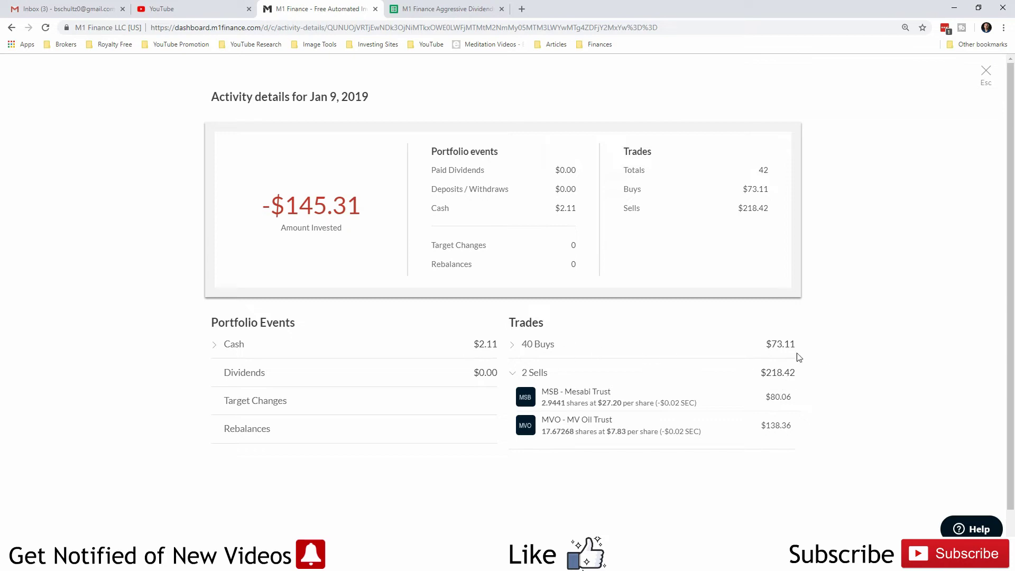
pyautogui.click(630, 346)
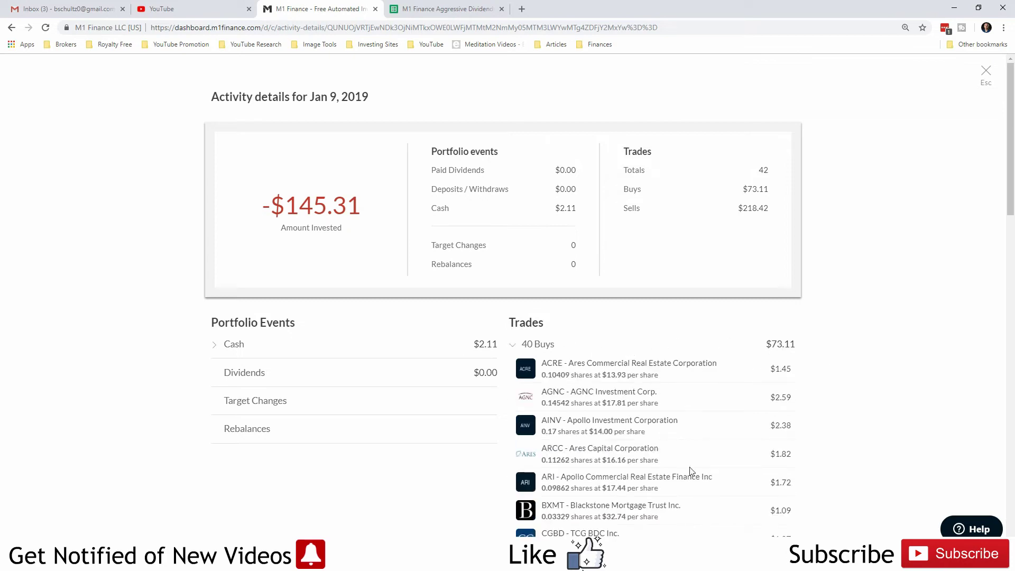
pyautogui.click(987, 71)
# Step: Check the Jan 10, 2019 activity's single MSB sell trade
pyautogui.click(448, 285)
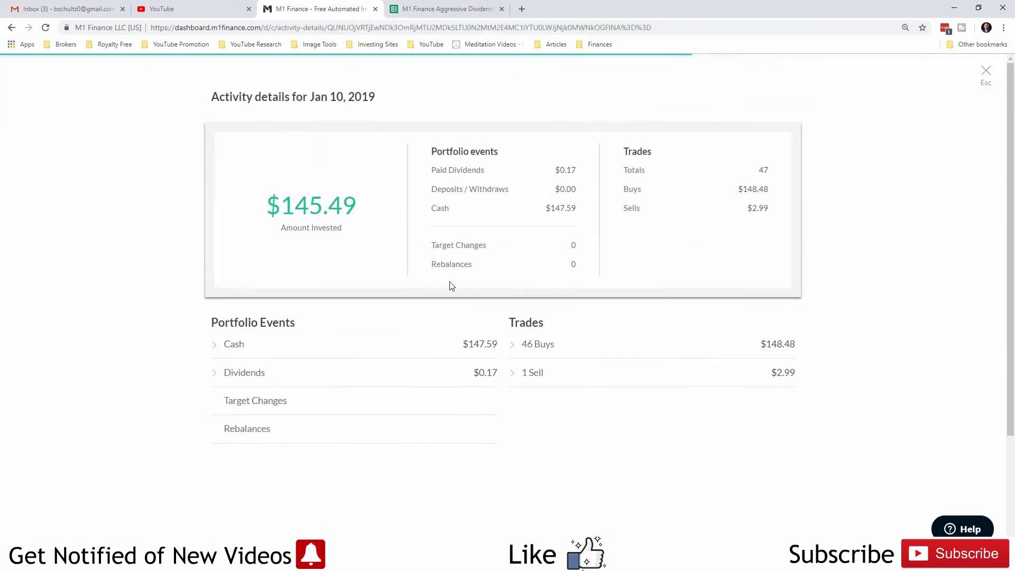
pyautogui.click(556, 374)
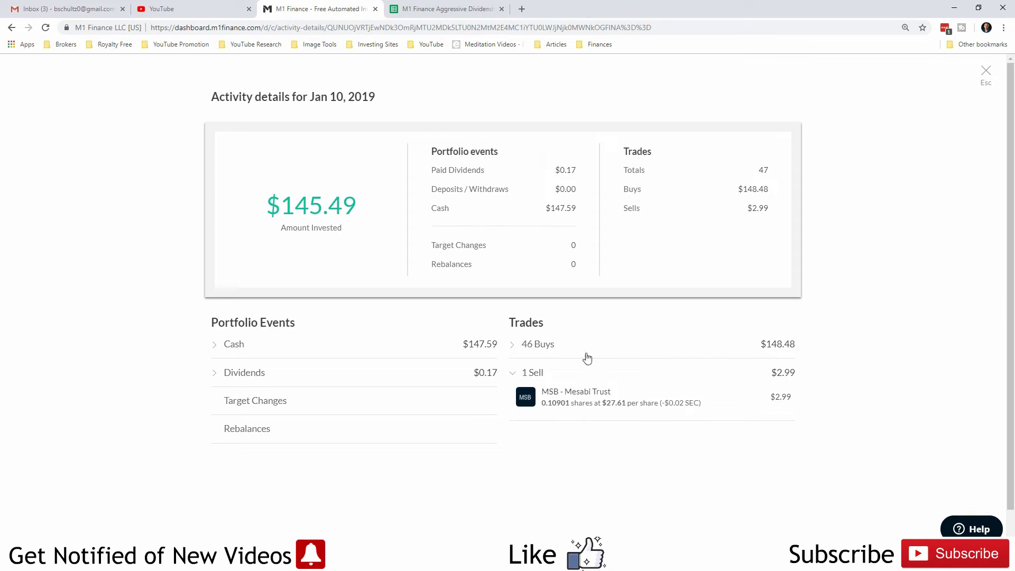
pyautogui.click(985, 72)
# Step: View the Funding page's upcoming transfers, then the tracker's M1 Aggressive Dividends sheet
pyautogui.click(314, 69)
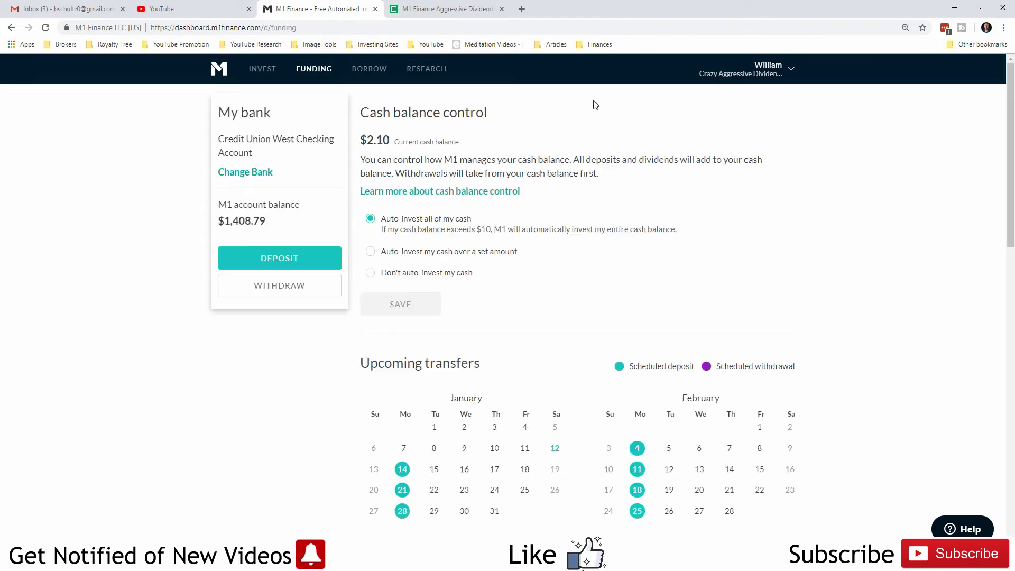
pyautogui.scroll(-3, 507, 285)
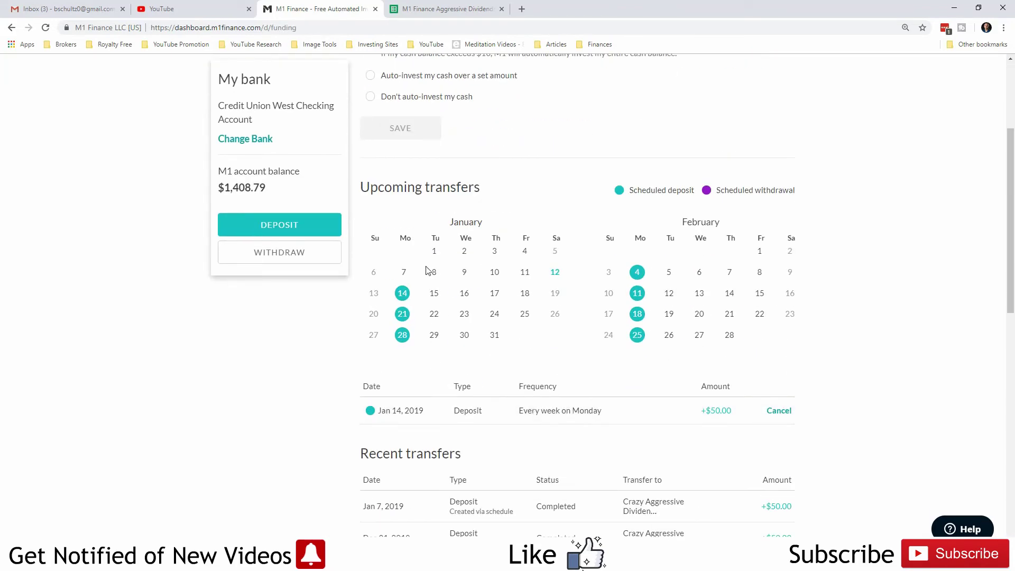
pyautogui.click(447, 9)
pyautogui.click(124, 533)
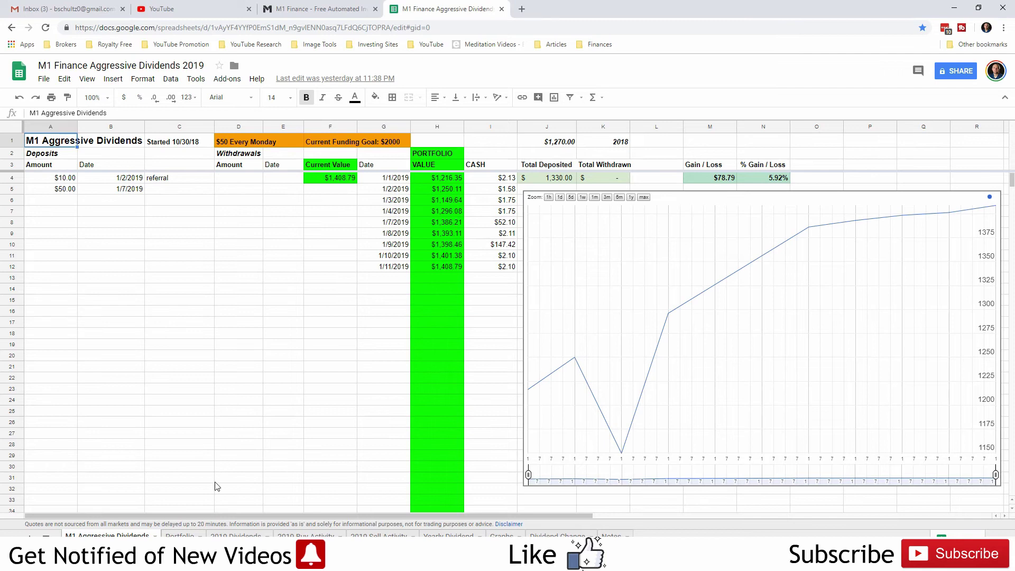
# Step: Check the 2019 Dividends paid-total formula, then view the 2019 Sell Activity and Dividend Change sheets
pyautogui.click(235, 534)
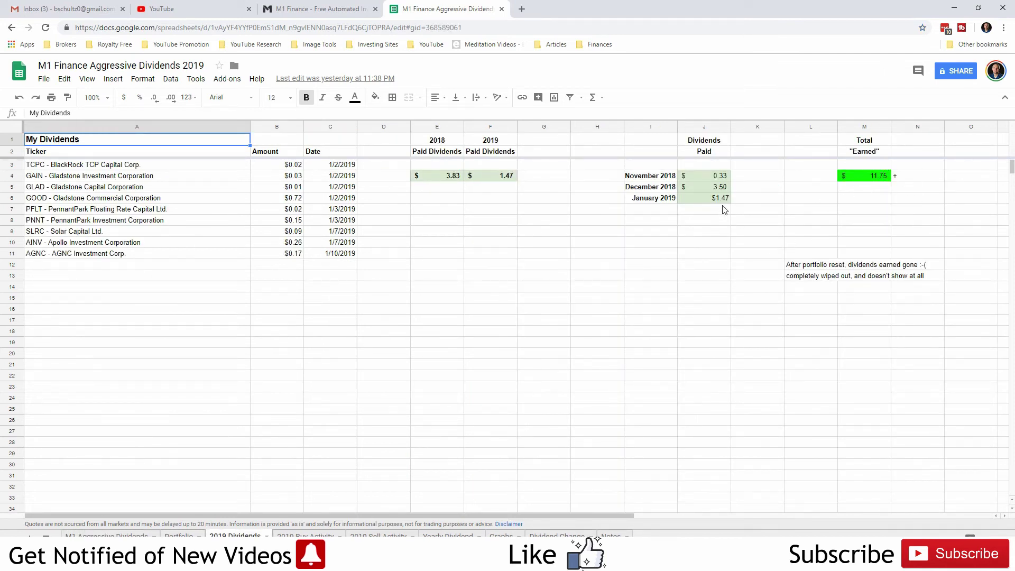
pyautogui.click(506, 178)
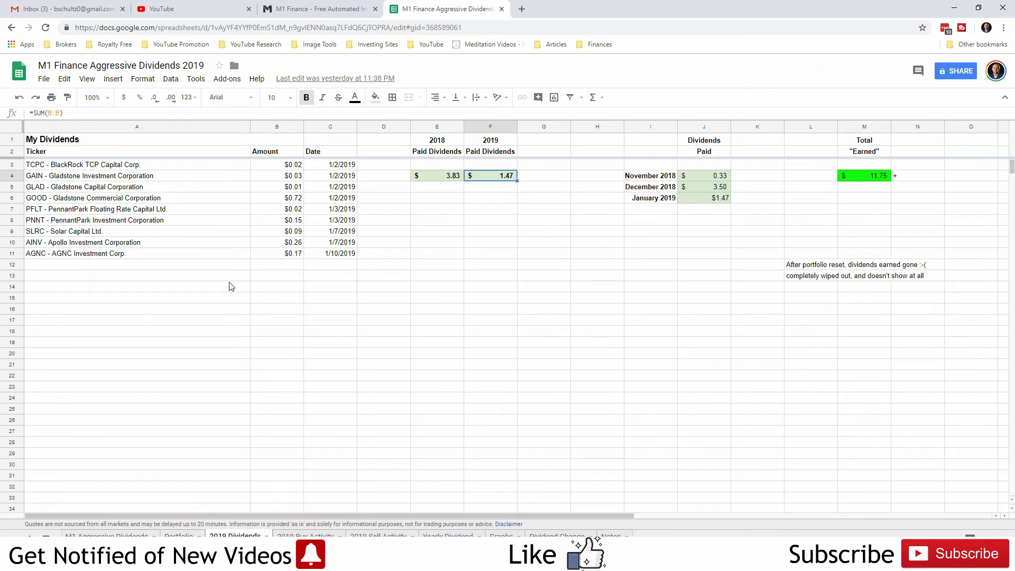
pyautogui.click(370, 534)
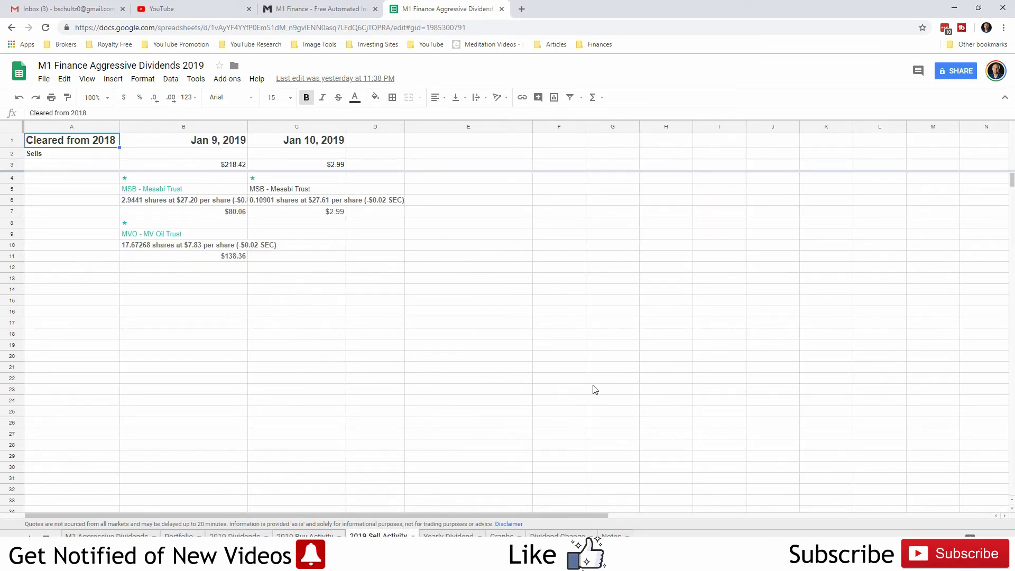
pyautogui.click(558, 534)
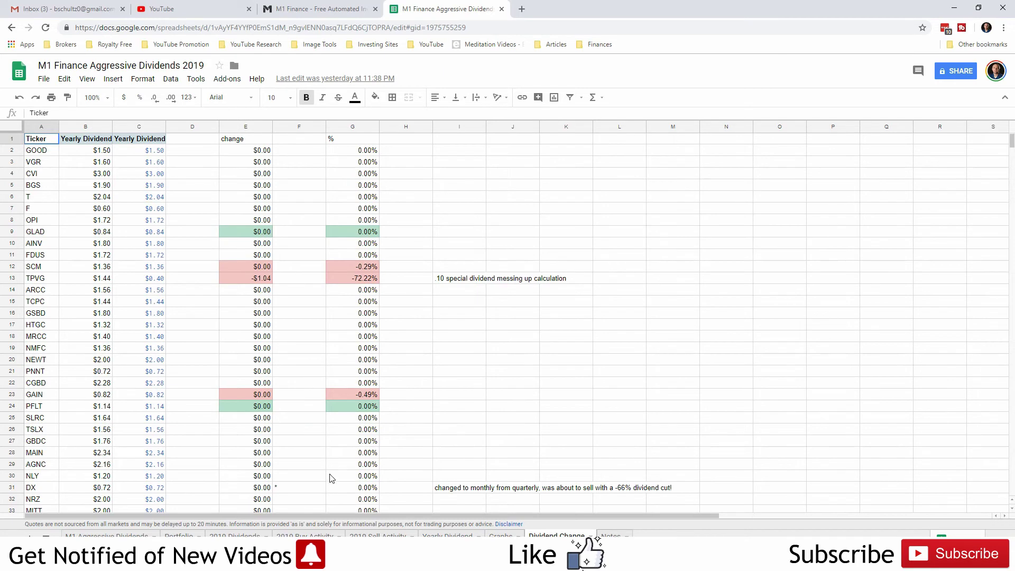
# Step: Inspect the DX row's asterisk note in F31, then bring up the Yearly Dividend sheet
pyautogui.scroll(-2, 330, 478)
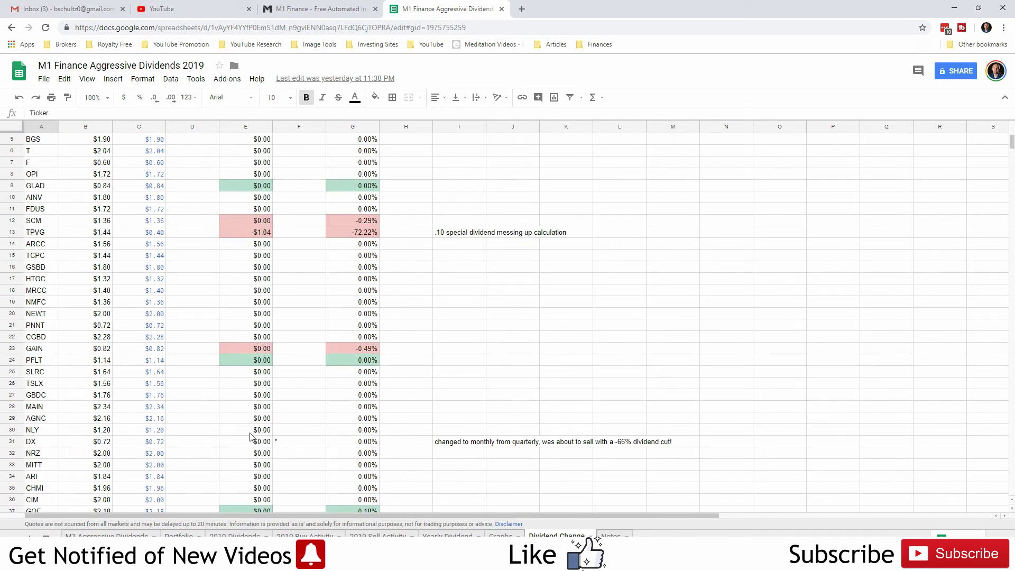
pyautogui.click(310, 445)
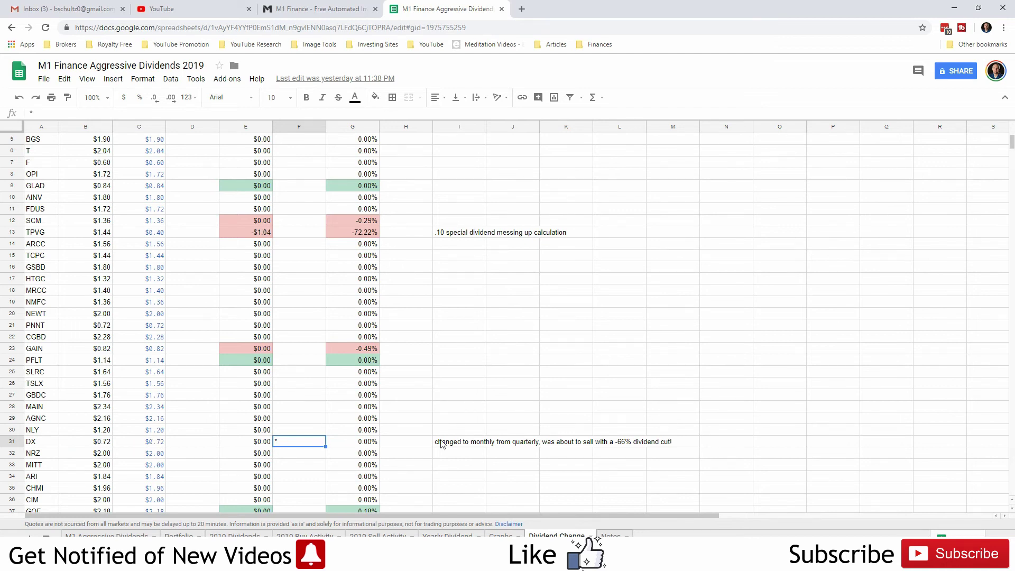
pyautogui.scroll(-5, 348, 449)
pyautogui.scroll(5, 345, 450)
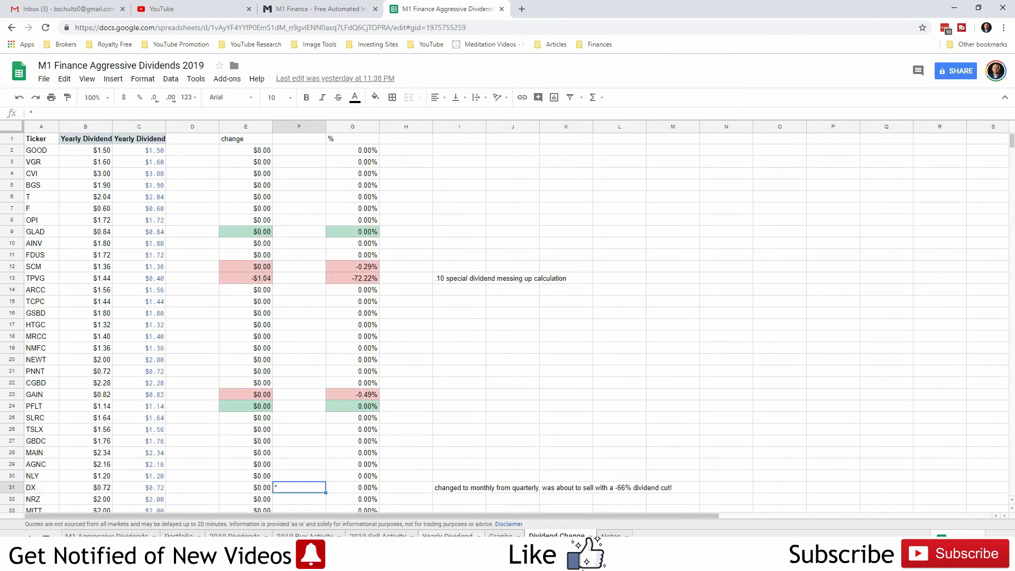
pyautogui.click(447, 535)
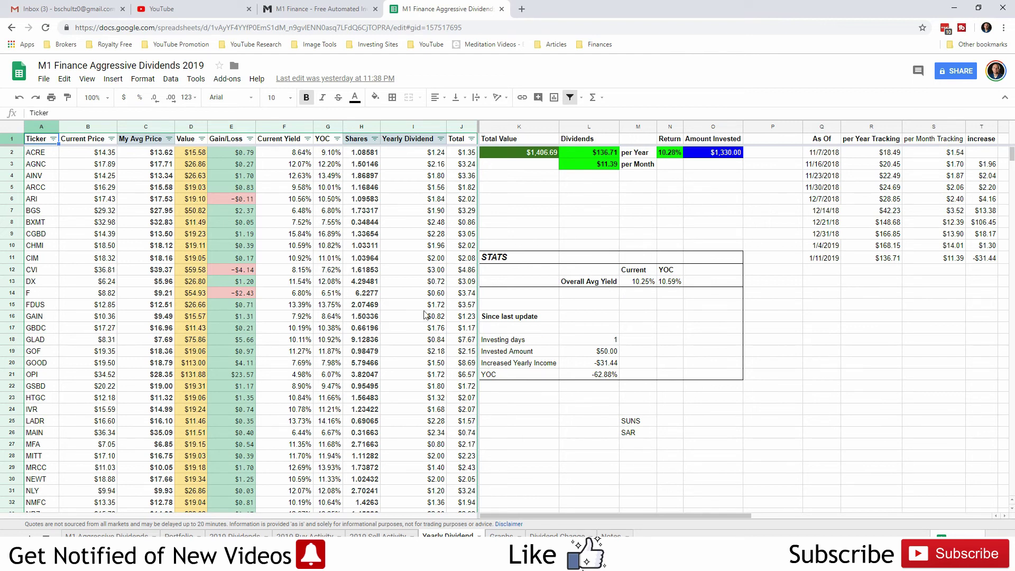
pyautogui.click(613, 342)
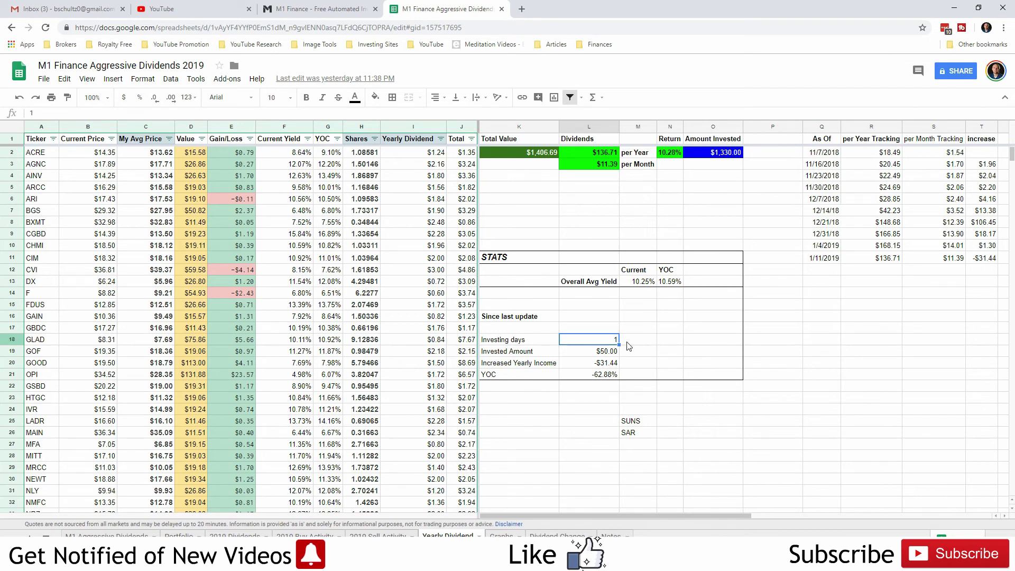
pyautogui.click(603, 354)
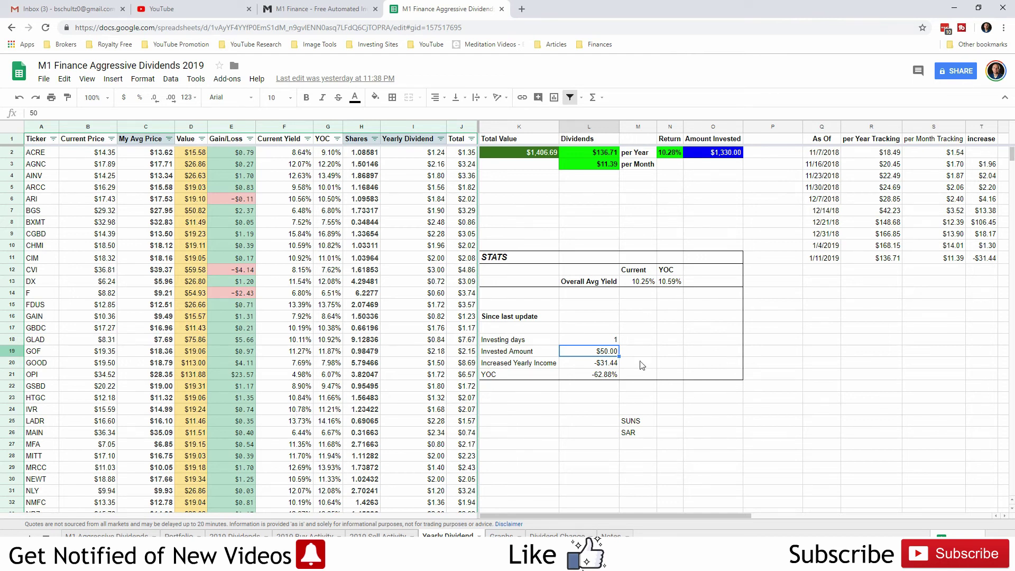
pyautogui.click(605, 365)
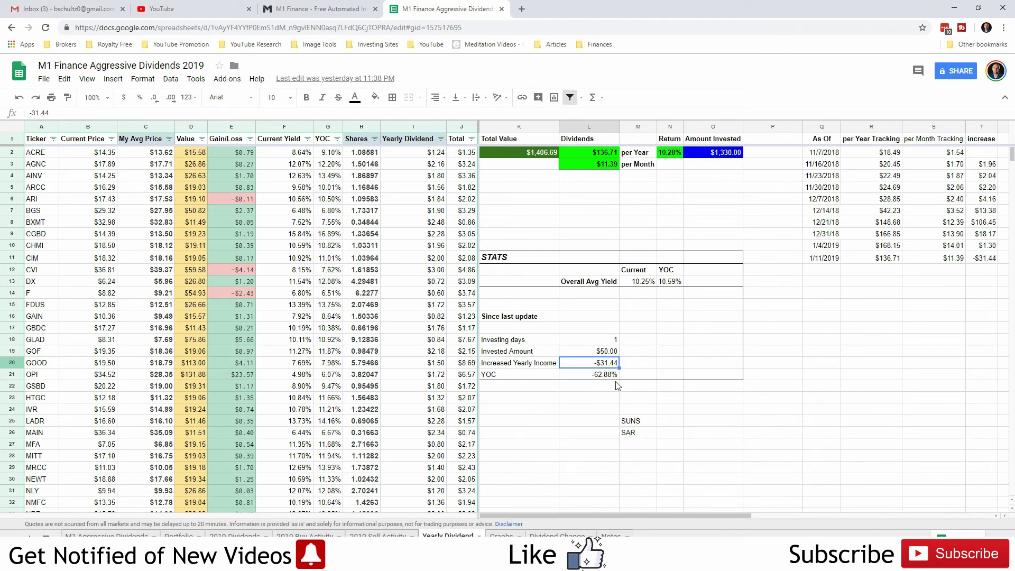
pyautogui.click(781, 353)
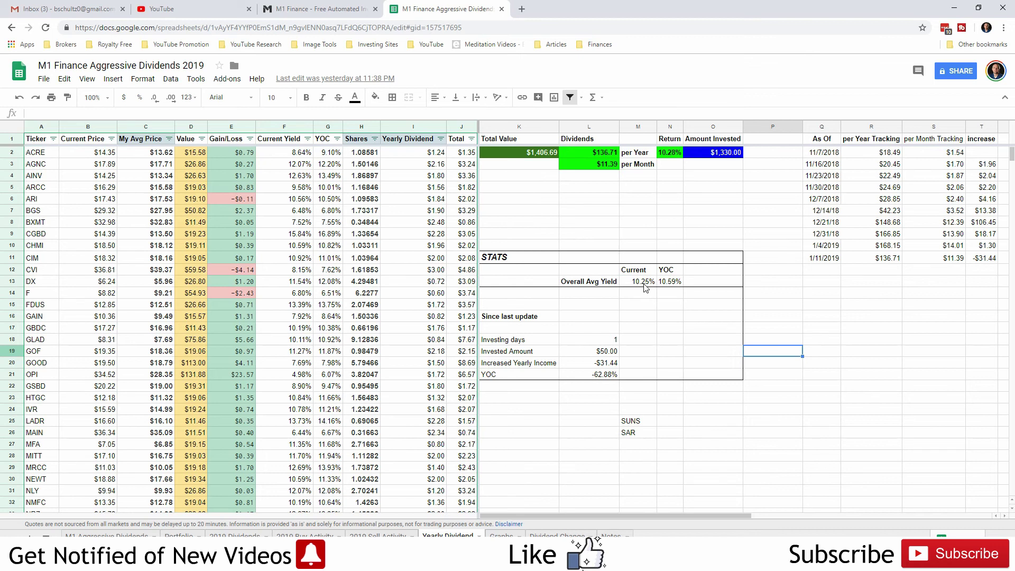
# Step: Check the YOC average yield formula, then delete the SUNS and SAR entries in M25:M26
pyautogui.click(675, 284)
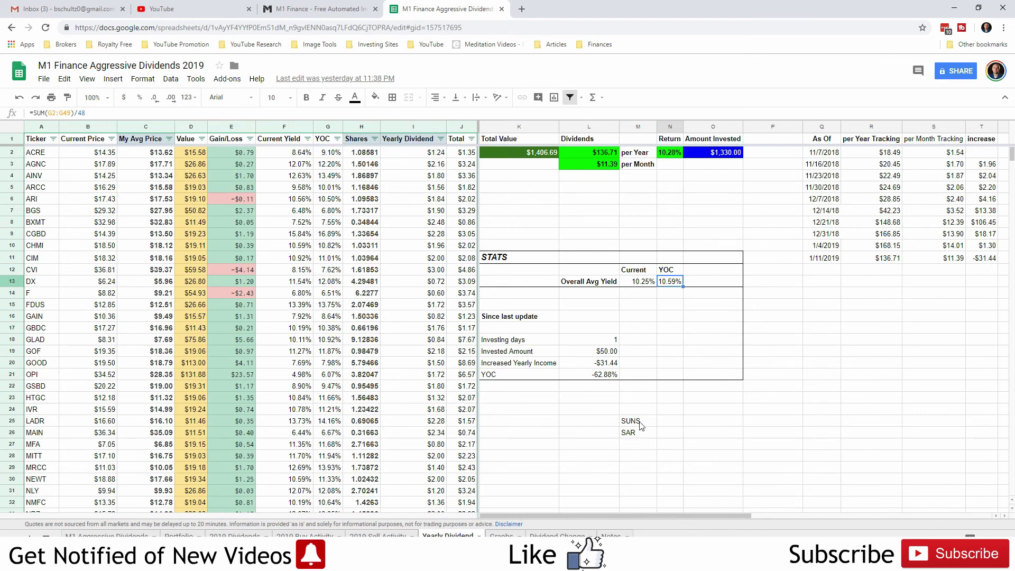
pyautogui.moveTo(641, 423); pyautogui.dragTo(642, 437)
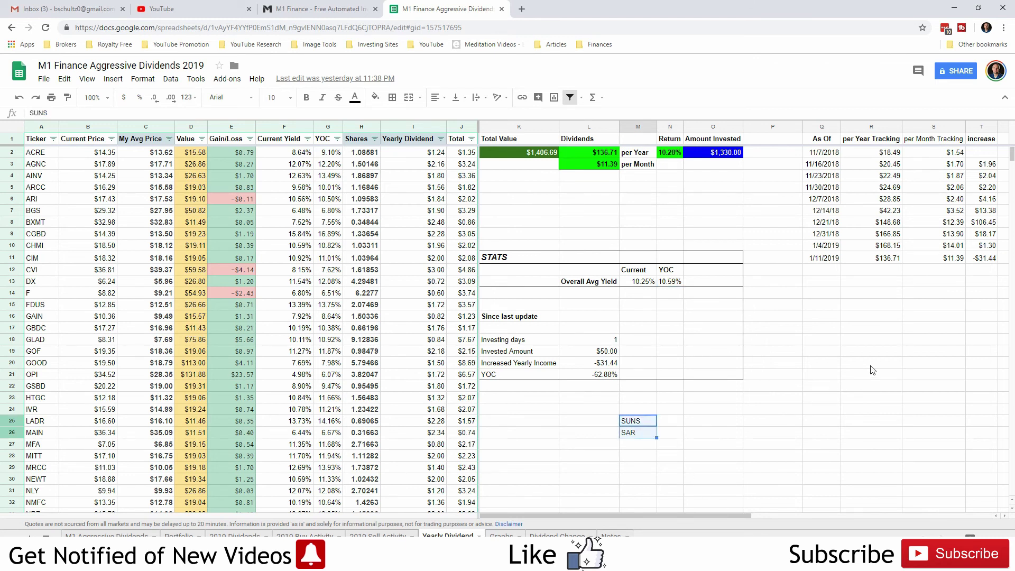
pyautogui.press('Delete')
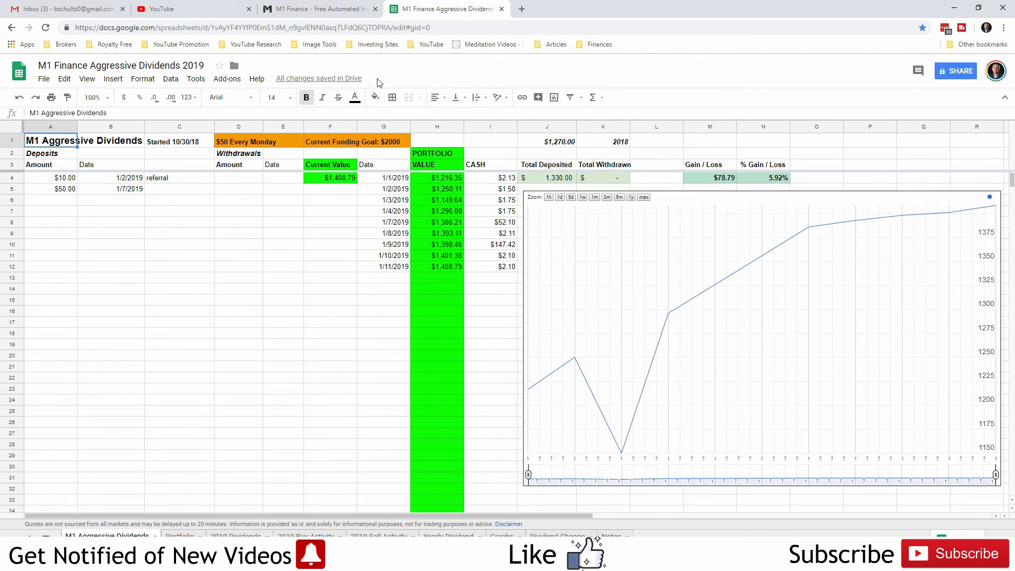
# Step: Show the Crazy Aggressive Dividends! pie overview in M1 Finance ($1,406.69, $10.59 gain) without the gain breakdown
pyautogui.click(295, 9)
pyautogui.scroll(3, 494, 139)
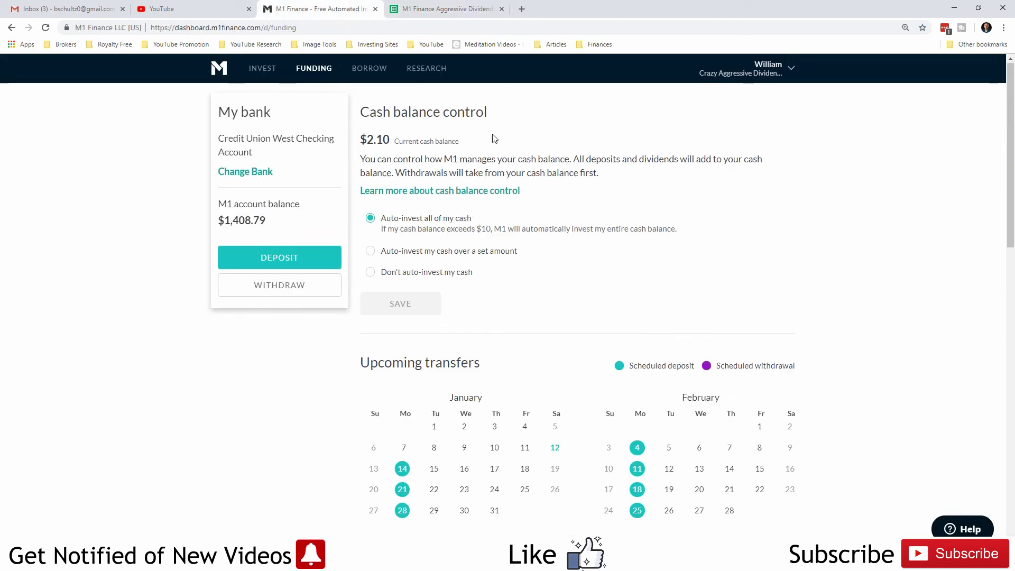
pyautogui.click(262, 68)
pyautogui.moveTo(677, 261)
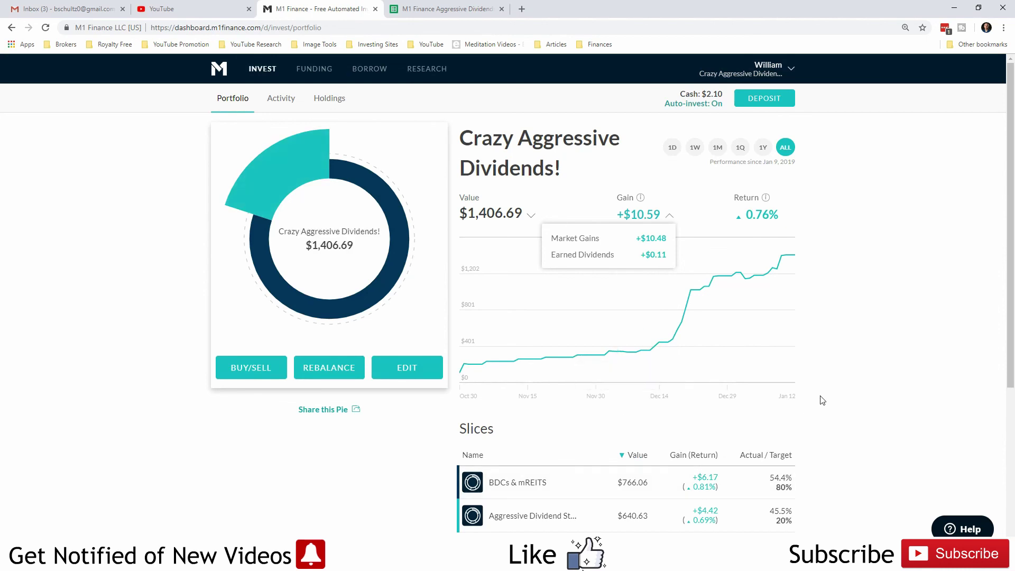
pyautogui.scroll(-2, 822, 400)
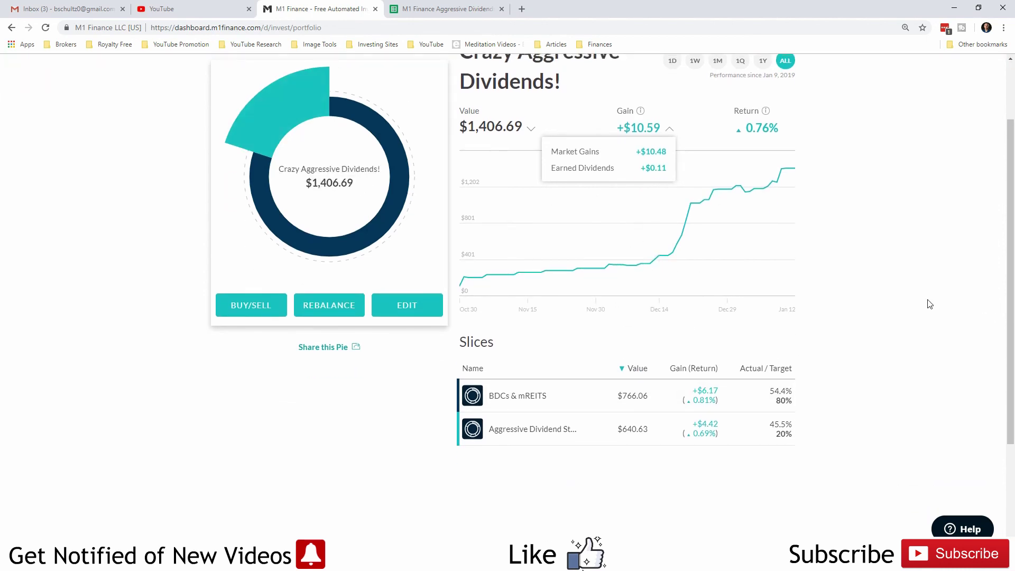
pyautogui.scroll(2, 930, 304)
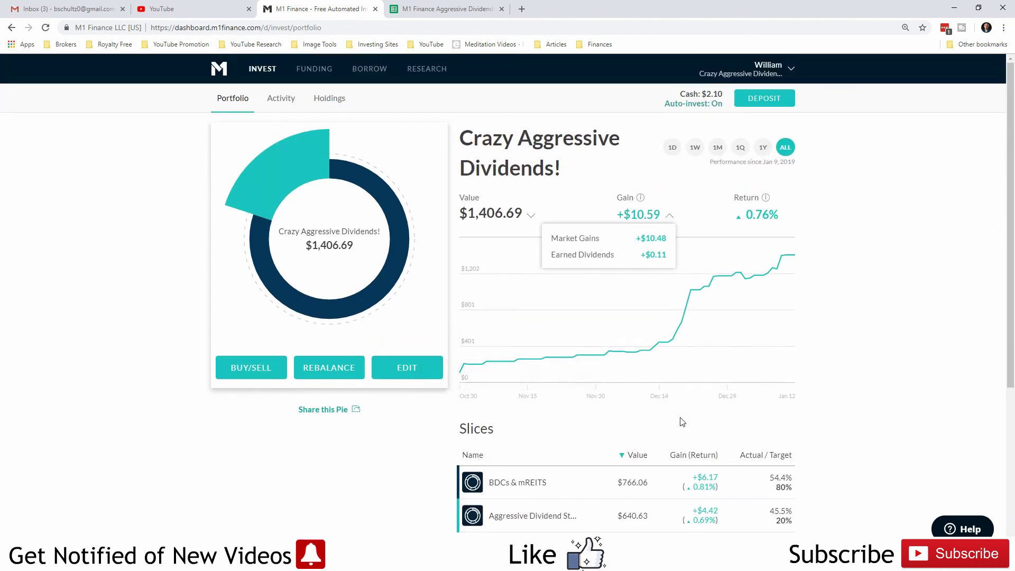
pyautogui.click(741, 148)
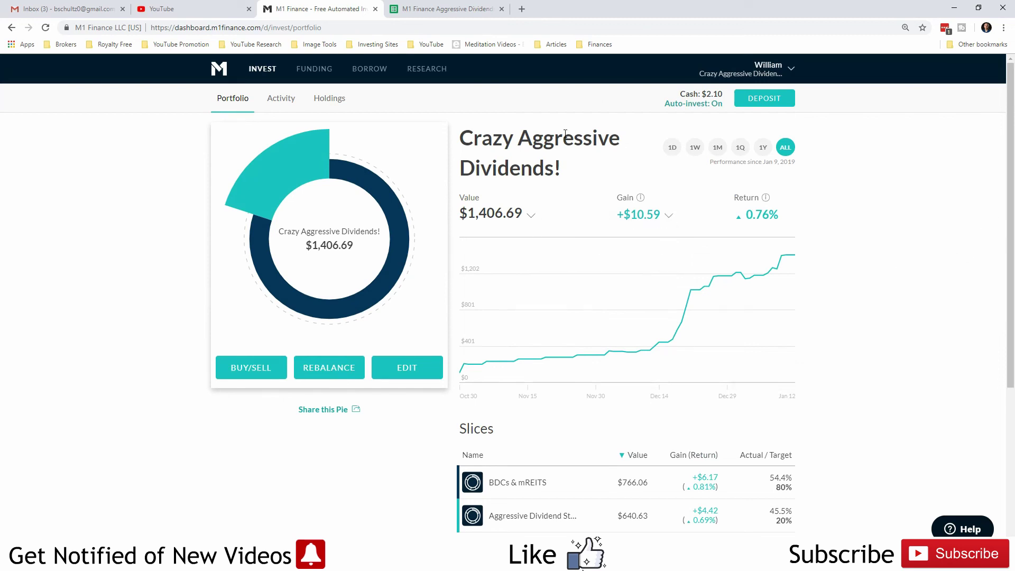